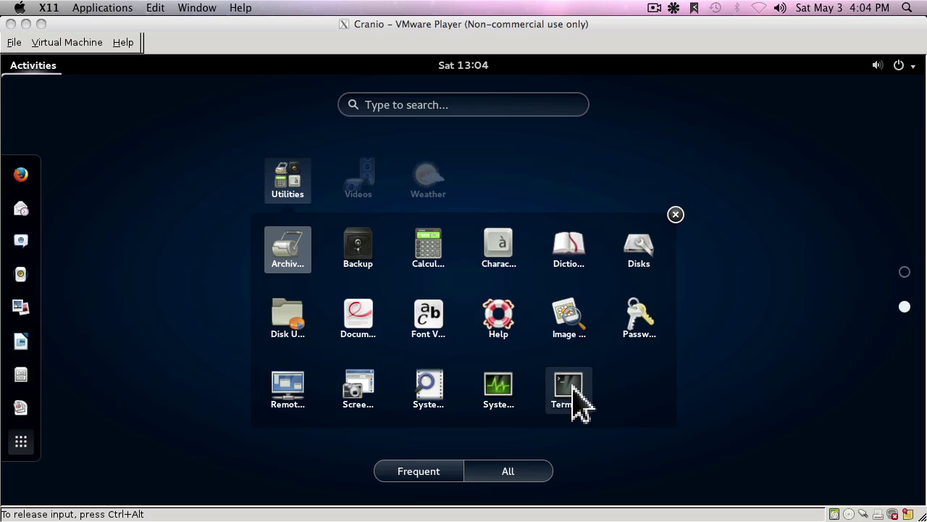
# Step: Open a terminal, enlarge its text two levels, and launch the landmark batch program by rerunning the last history command starting with "ja" (!ja)
pyautogui.click(573, 386)
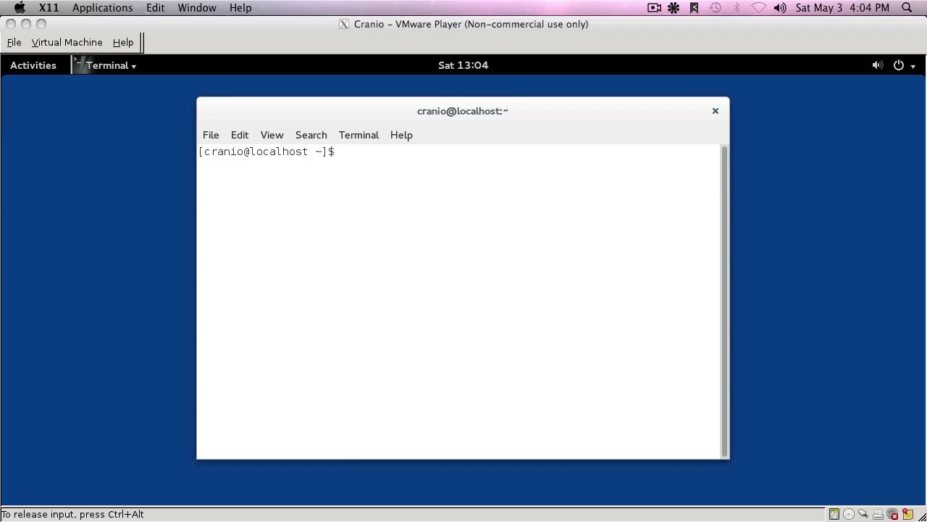
pyautogui.hotkey('ctrl', '+')
pyautogui.hotkey('ctrl', '+')
pyautogui.write('!ja')
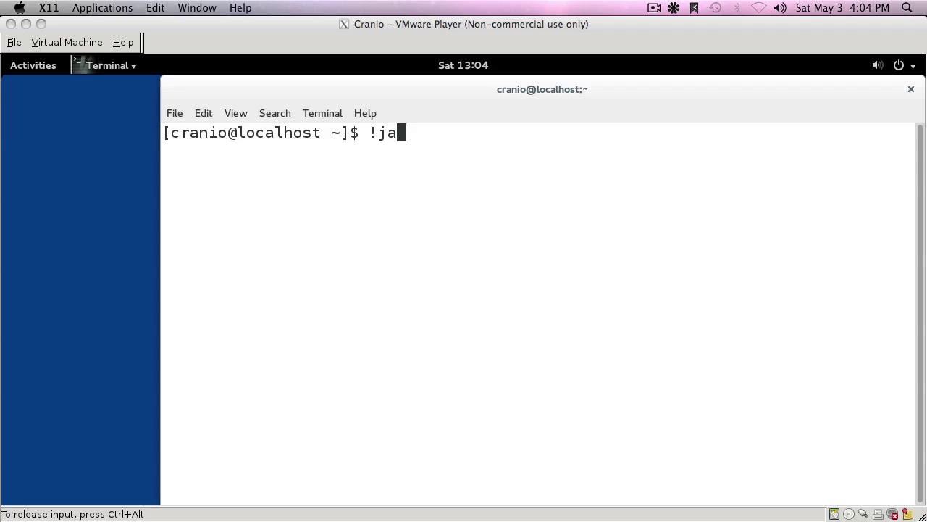
pyautogui.press('Return')
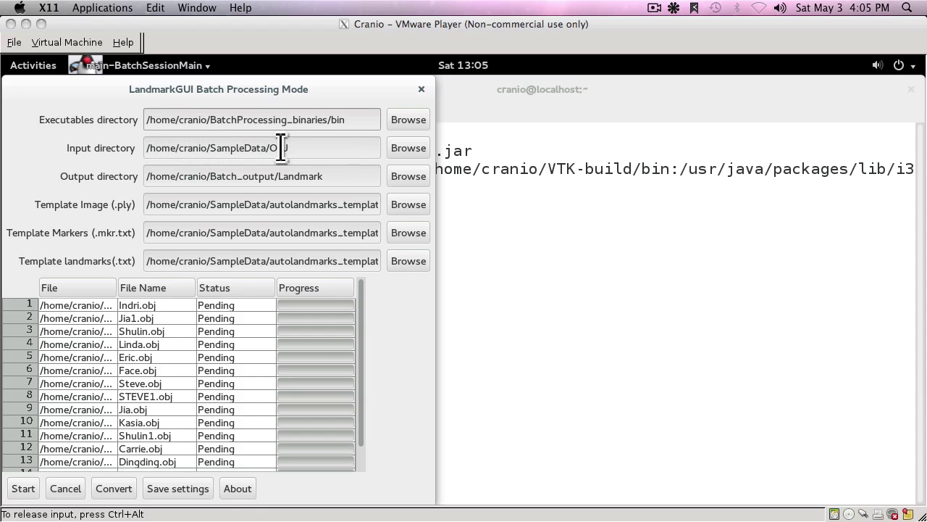
# Step: List the contents of SampleData/OBJ/ in a second terminal window
pyautogui.click(508, 154)
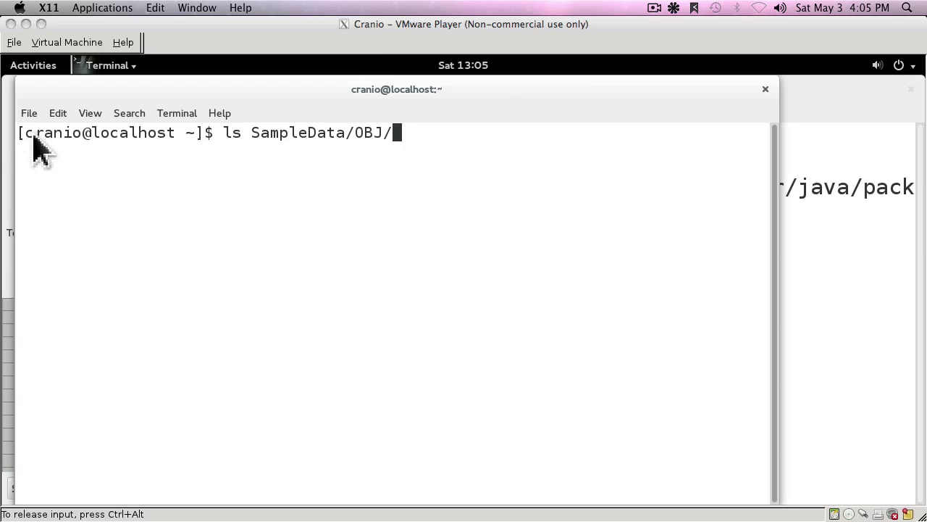
pyautogui.press('Return')
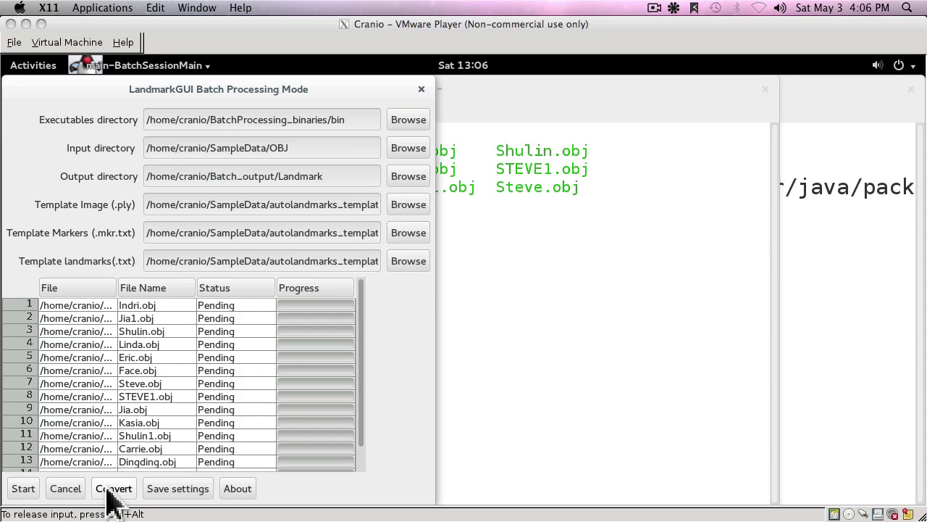
# Step: Begin a Convert operation in the batch window and browse to /home/cranio/Batch_output/Convert as its output folder
pyautogui.click(108, 487)
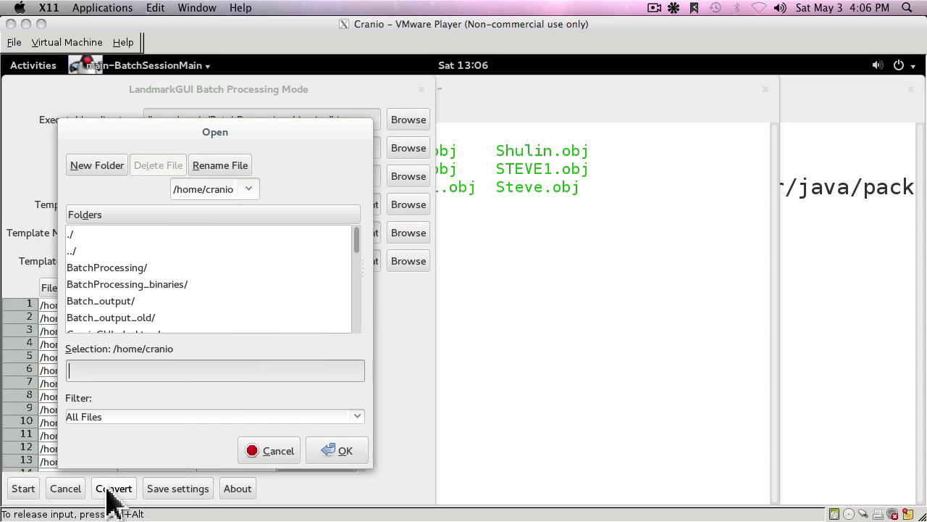
pyautogui.doubleClick(101, 301)
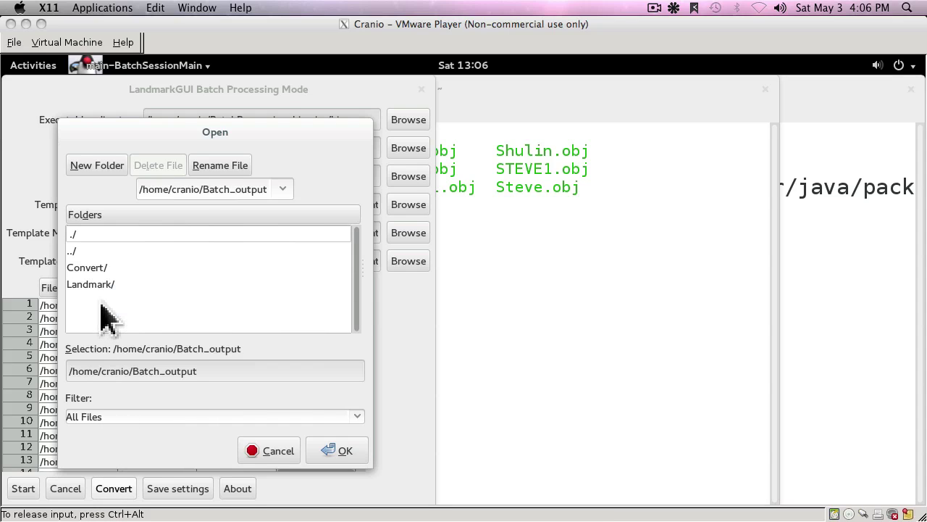
pyautogui.click(98, 268)
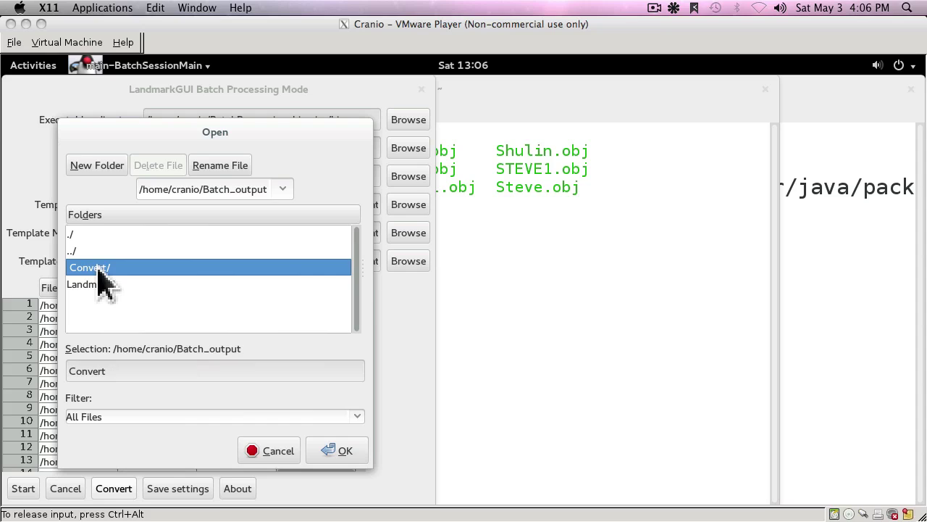
pyautogui.doubleClick(100, 267)
# Step: List the contents of Batch_output/Convert/ in the terminal before running the conversion
pyautogui.click(519, 263)
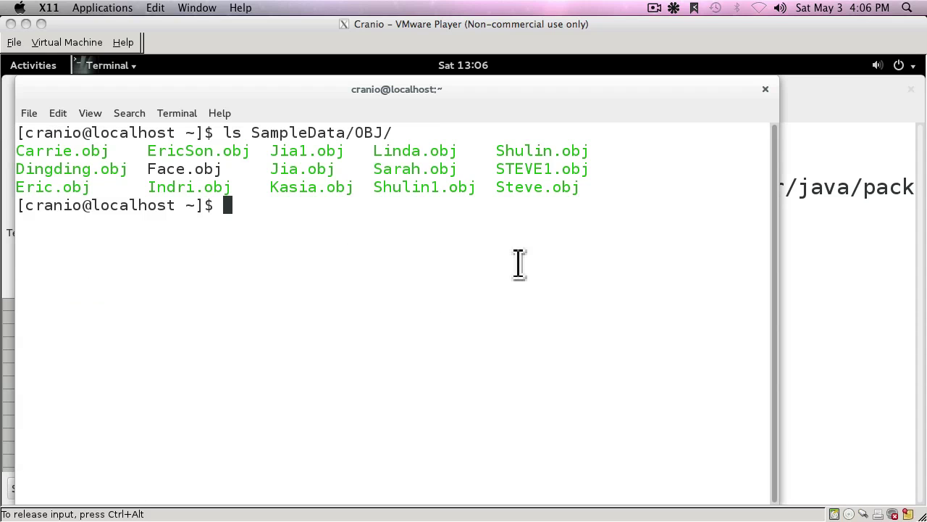
pyautogui.write('ls B')
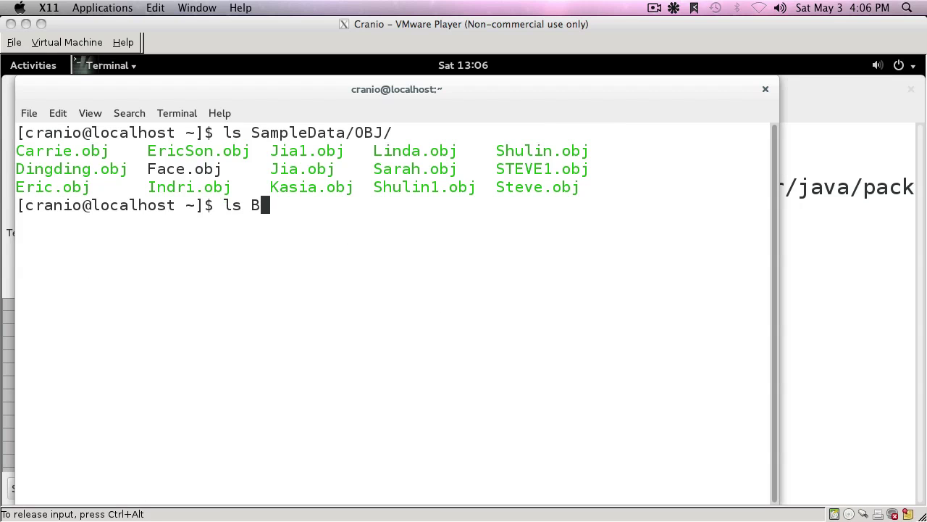
pyautogui.write('atch_')
pyautogui.press('Tab')
pyautogui.write('/')
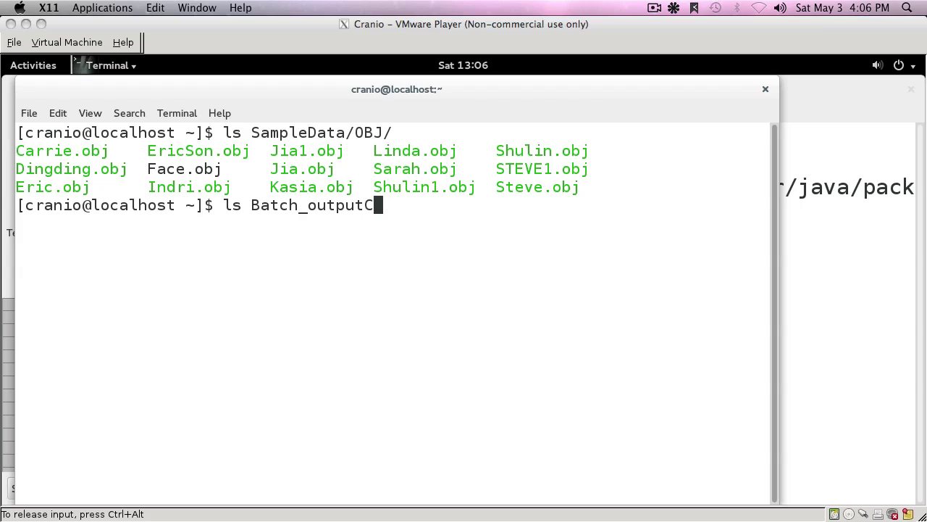
pyautogui.write('Con')
pyautogui.press('Tab')
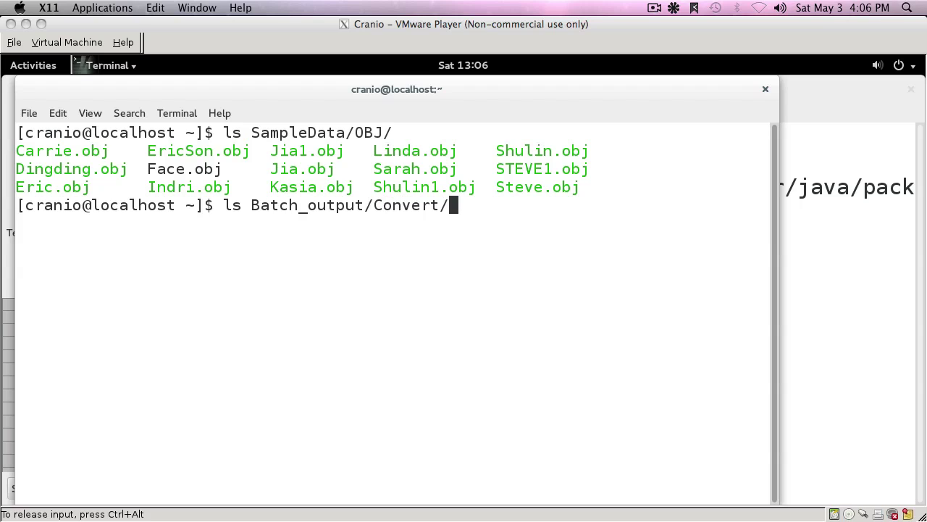
pyautogui.press('Return')
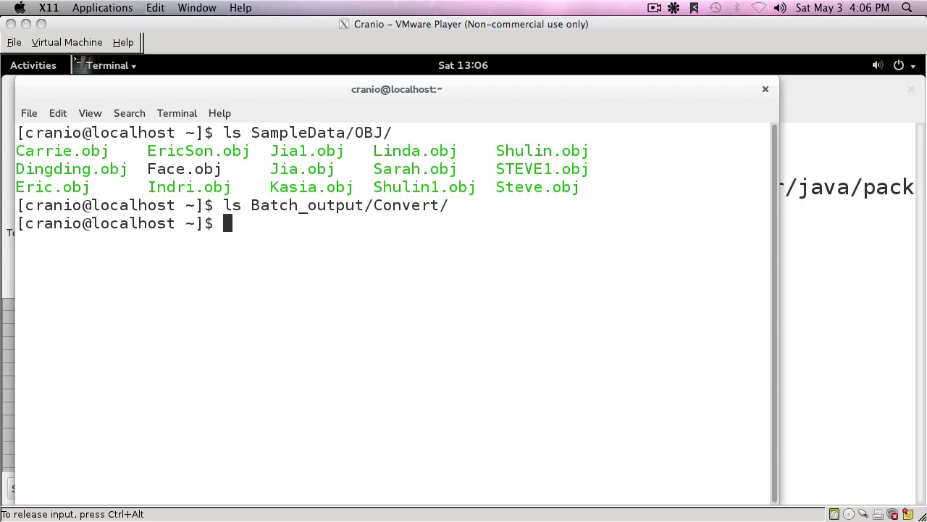
# Step: Edit the recalled ls command to list the contents of Batch_output/Landmark/
pyautogui.press('Up')
pyautogui.press('BackSpace')
pyautogui.press('BackSpace')
pyautogui.press('BackSpace')
pyautogui.press('BackSpace')
pyautogui.press('BackSpace')
pyautogui.press('BackSpace')
pyautogui.press('BackSpace')
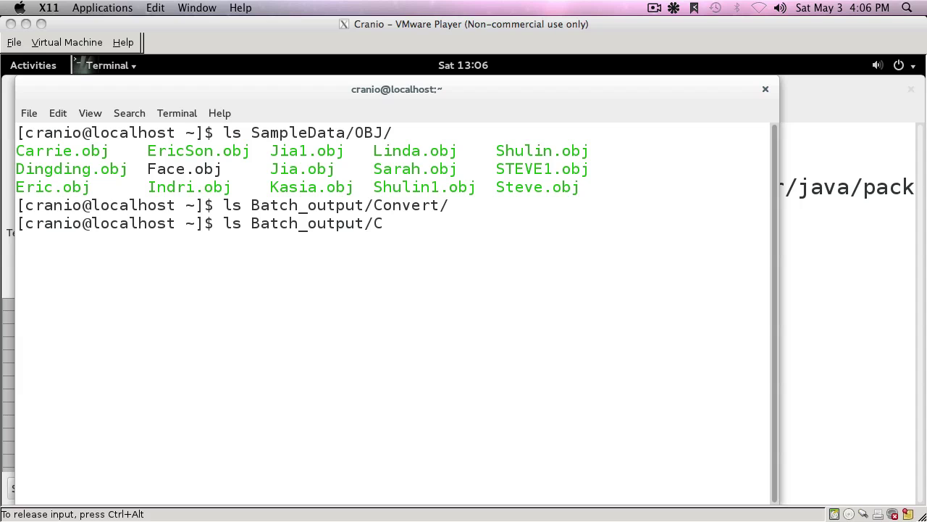
pyautogui.press('BackSpace')
pyautogui.write('Lan')
pyautogui.press('Tab')
pyautogui.press('Return')
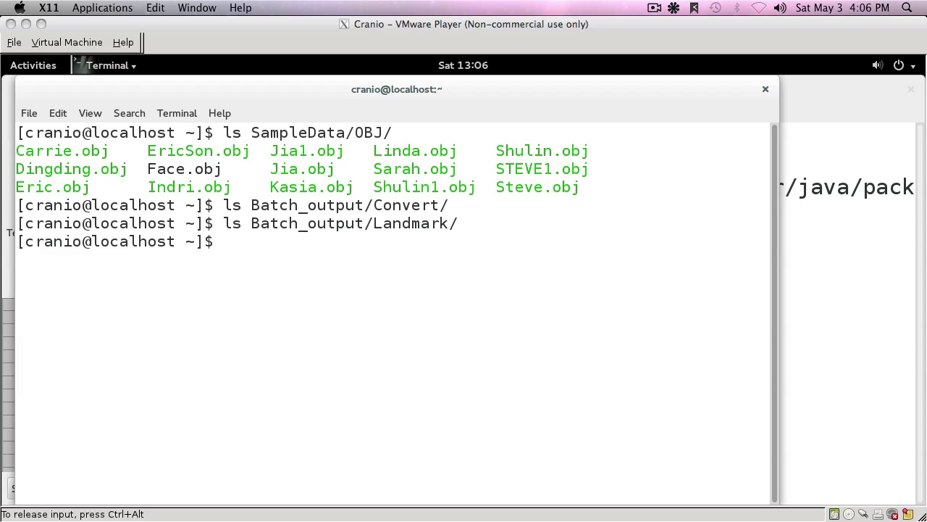
# Step: Return to the open folder dialog and accept /home/cranio/Batch_output/Convert to convert the OBJ files to PLY
pyautogui.click(5, 286)
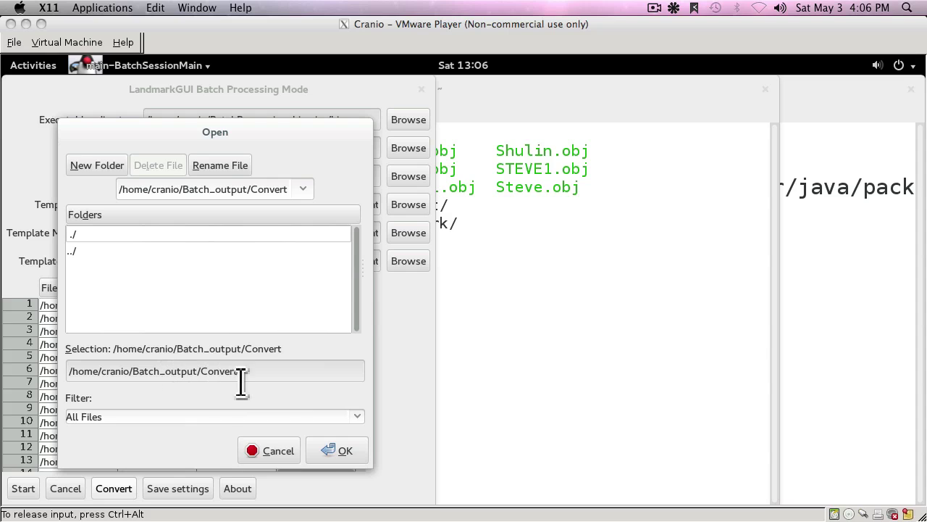
pyautogui.click(328, 452)
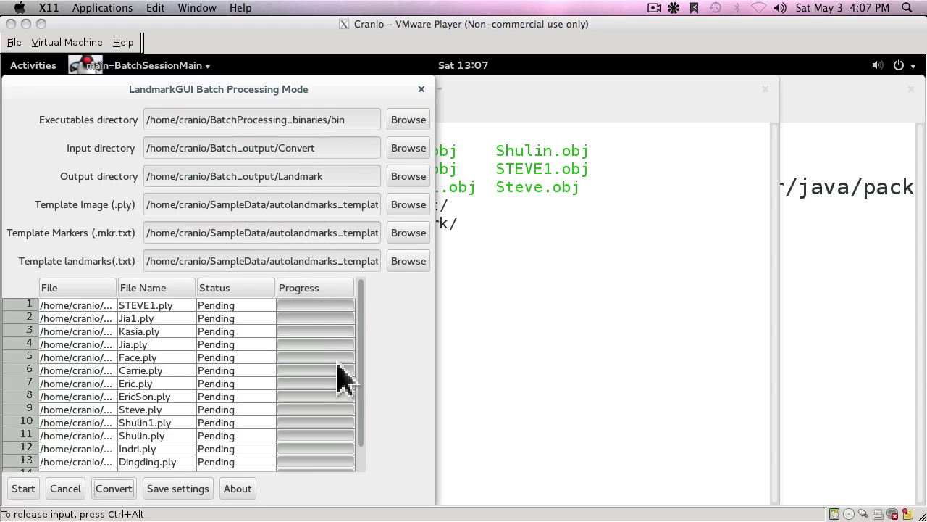
# Step: Rerun ls Batch_output/Convert/ from the terminal history to check the converted files
pyautogui.click(503, 344)
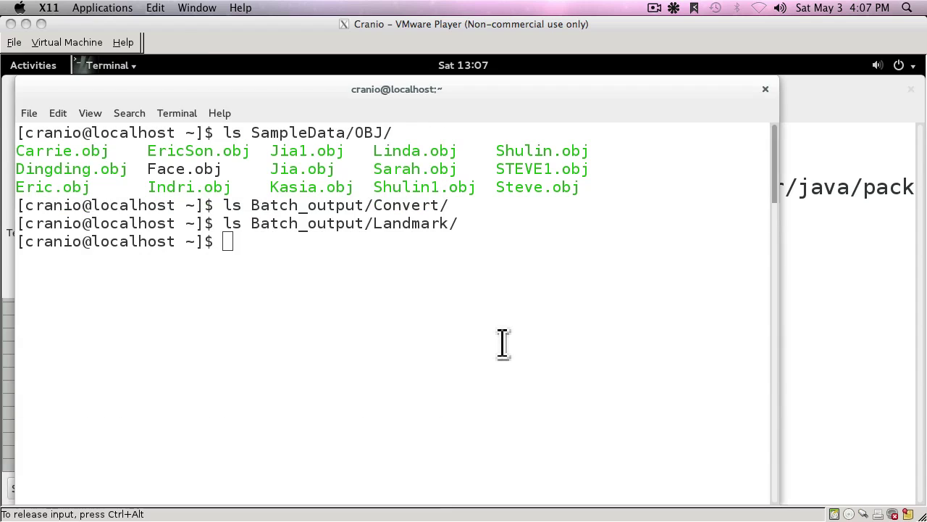
pyautogui.press('Up')
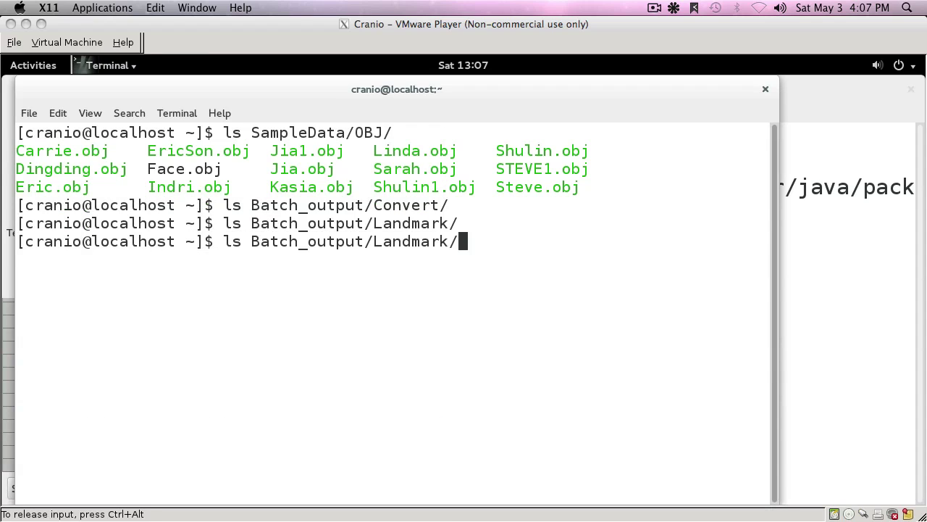
pyautogui.press('Up')
pyautogui.press('Return')
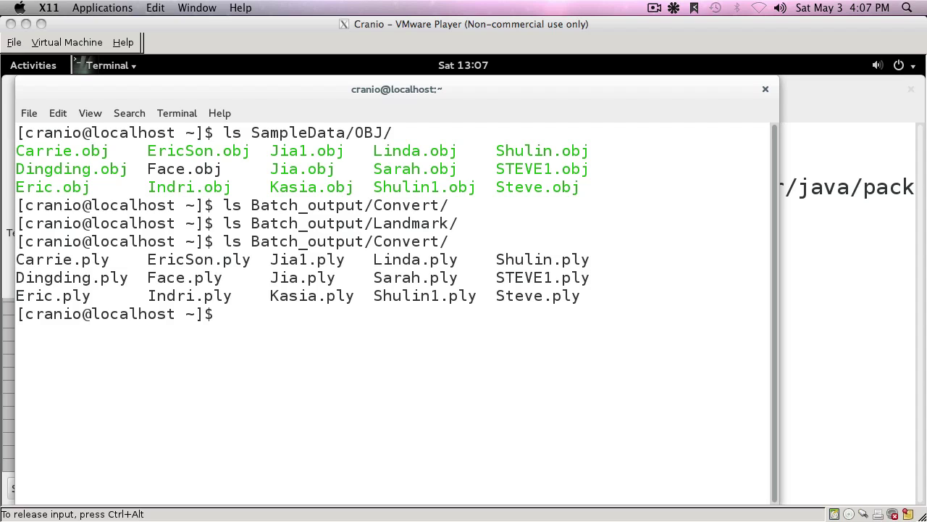
# Step: Start batch landmark processing of the converted PLY files, with output going to /home/cranio/Batch_output/Landmark
pyautogui.click(7, 295)
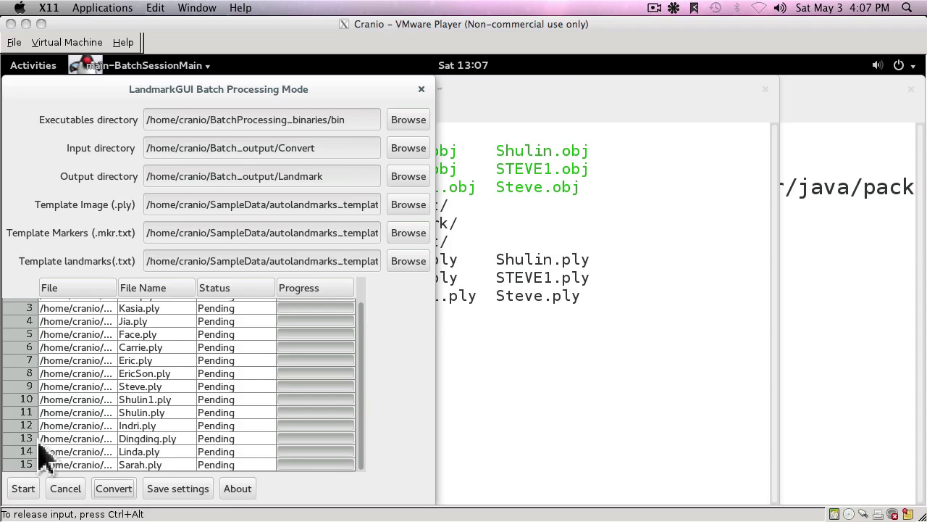
pyautogui.click(19, 490)
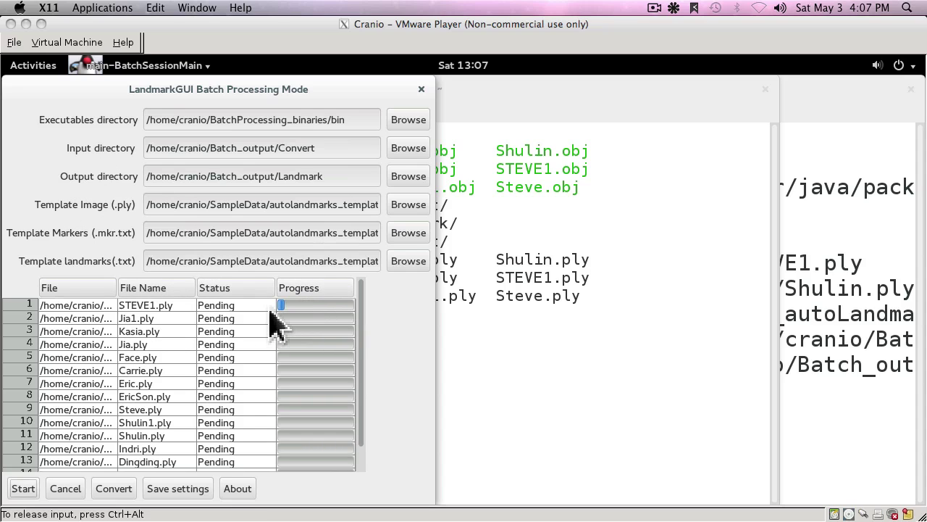
# Step: Rerun ls Batch_output/Landmark/ from the terminal history to check for landmark output
pyautogui.click(474, 308)
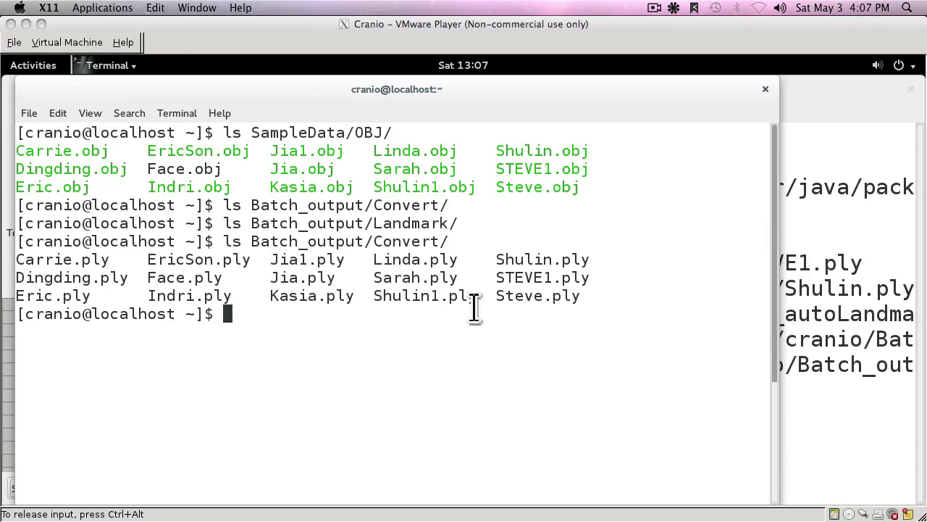
pyautogui.press('Up')
pyautogui.press('Up')
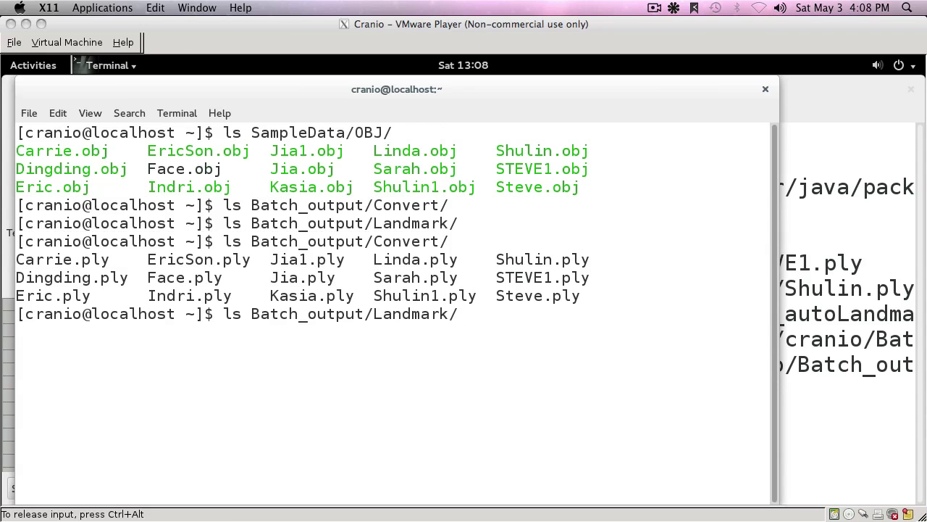
pyautogui.press('Return')
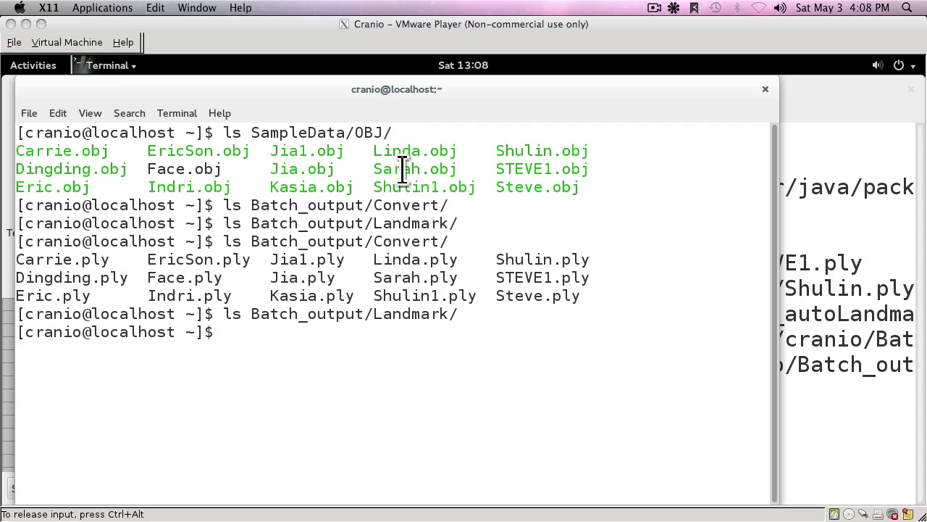
# Step: Reposition the terminal to check the batch progress of STEVE1.ply, and list Batch_output/Landmark/ once more
pyautogui.moveTo(383, 93); pyautogui.dragTo(316, 86)
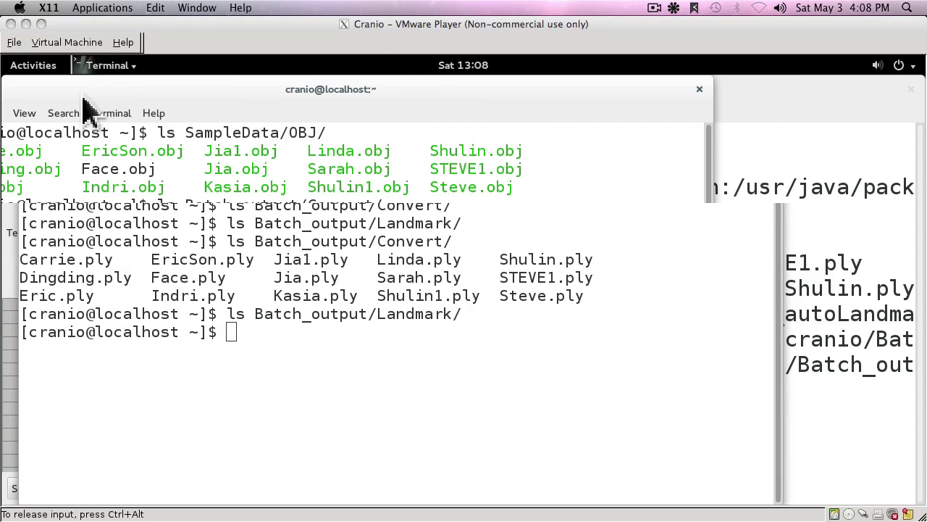
pyautogui.moveTo(83, 89); pyautogui.dragTo(162, 93)
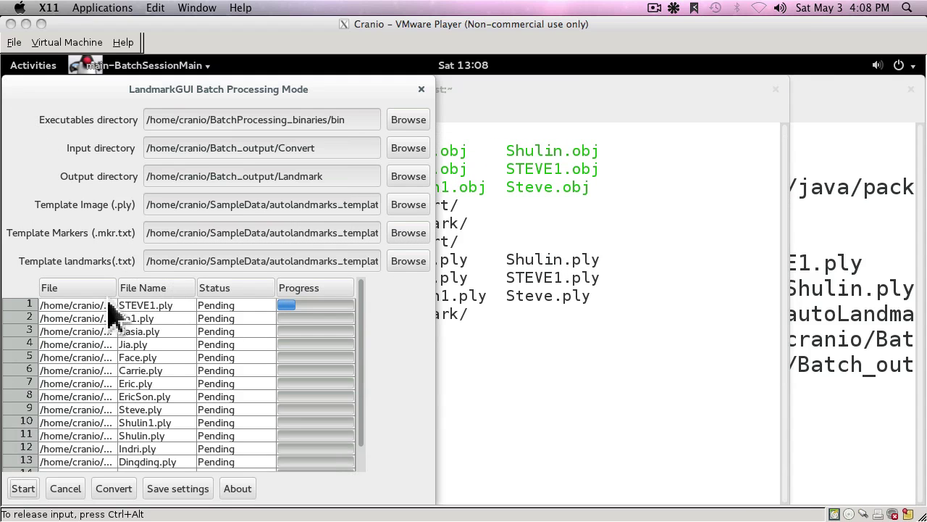
pyautogui.click(474, 310)
pyautogui.press('Up')
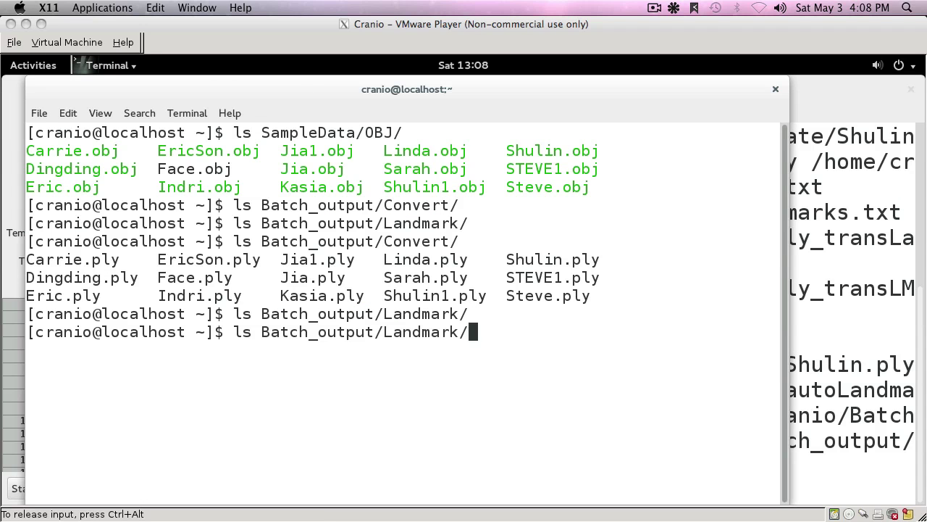
pyautogui.press('Return')
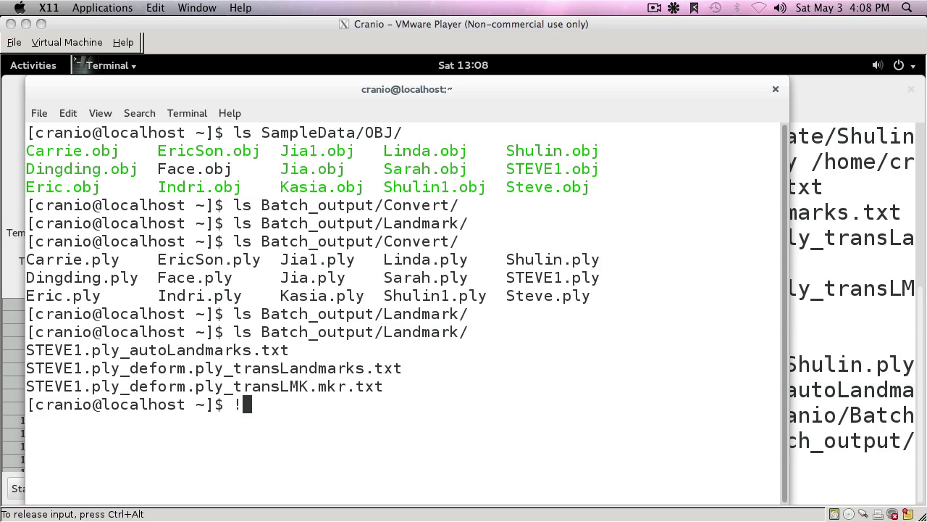
# Step: Print STEVE1.ply_autoLandmarks.txt and STEVE1.ply_deform.ply_transLandmarks.txt from Batch_output/Landmark by rerunning history entries 447 and 448
pyautogui.write('447')
pyautogui.press('Return')
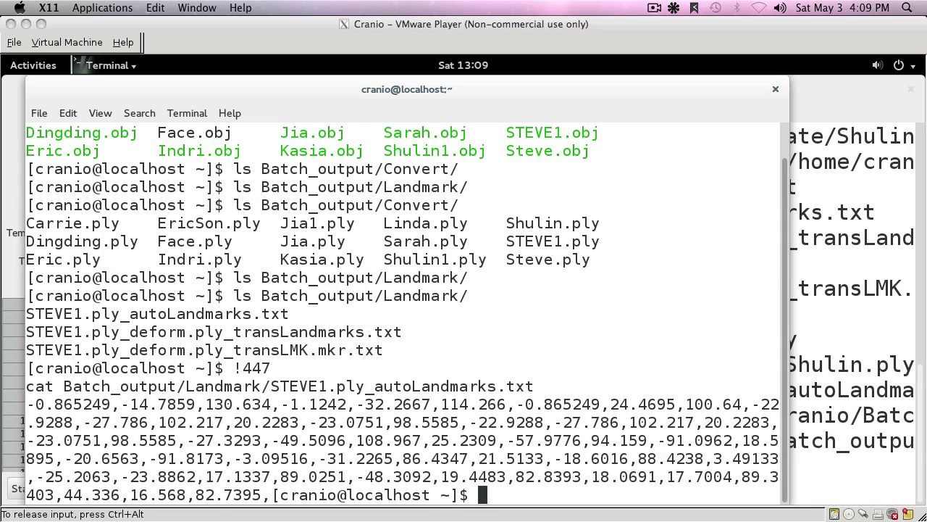
pyautogui.write('!448')
pyautogui.press('Return')
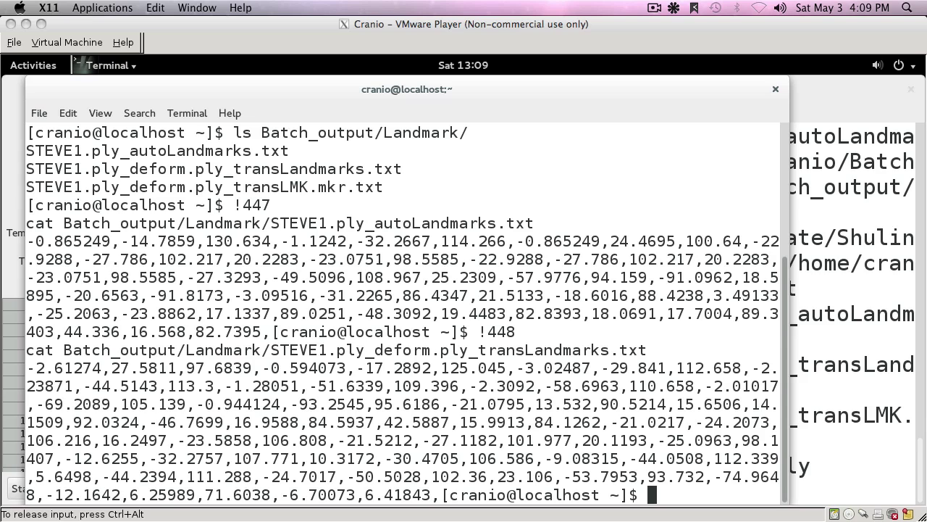
# Step: Print STEVE1.ply_deform.ply_transLMK.mkr.txt by rerunning history entry 449, and recall its full cat command at the prompt
pyautogui.write('!449')
pyautogui.press('Return')
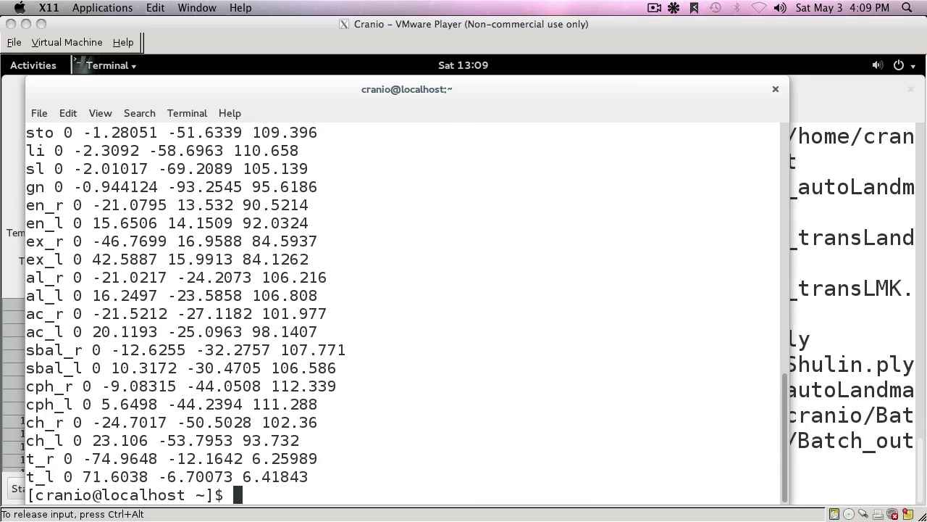
pyautogui.press('Up')
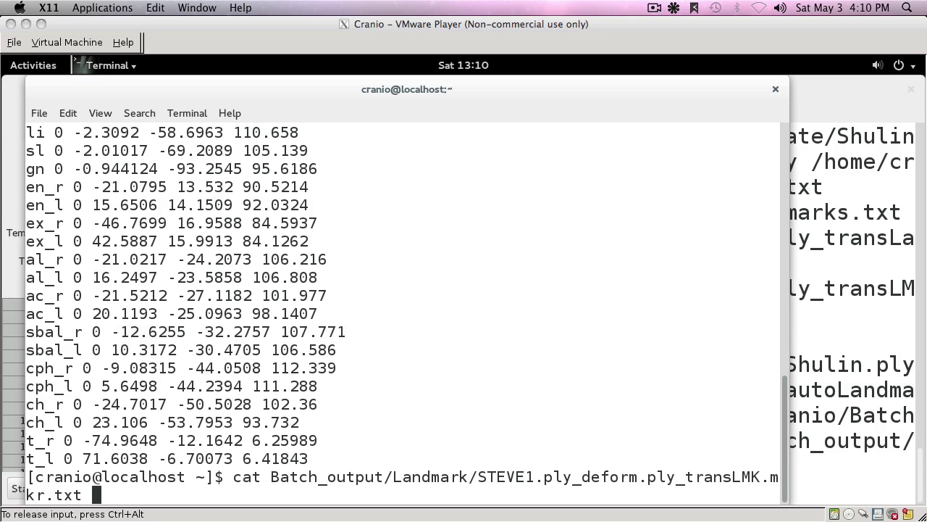
pyautogui.doubleClick(44, 440)
pyautogui.moveTo(130, 517)
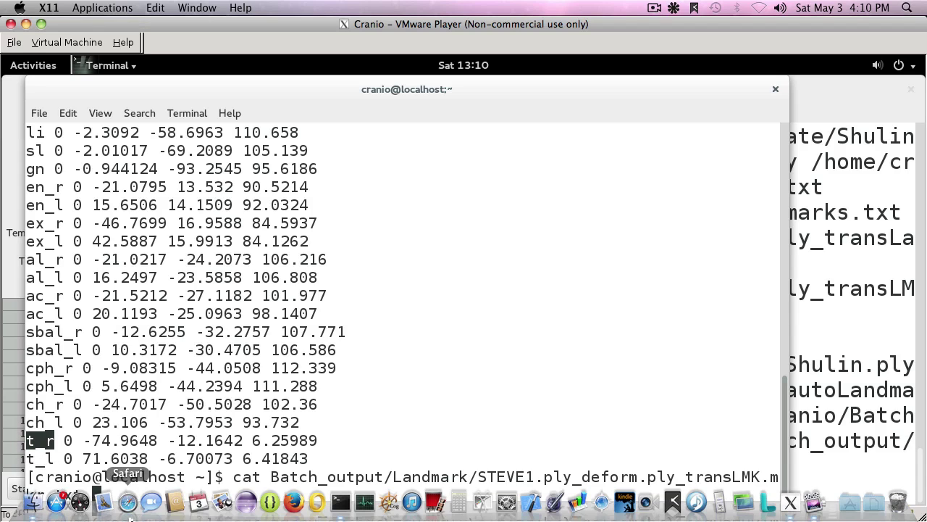
pyautogui.click(207, 406)
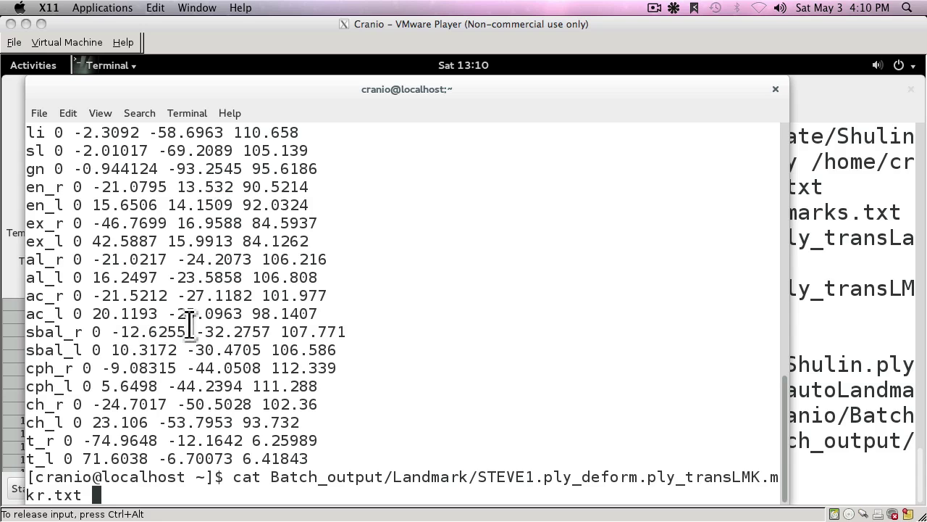
pyautogui.hotkey('ctrl', 'u')
pyautogui.write('!fir')
pyautogui.press('Return')
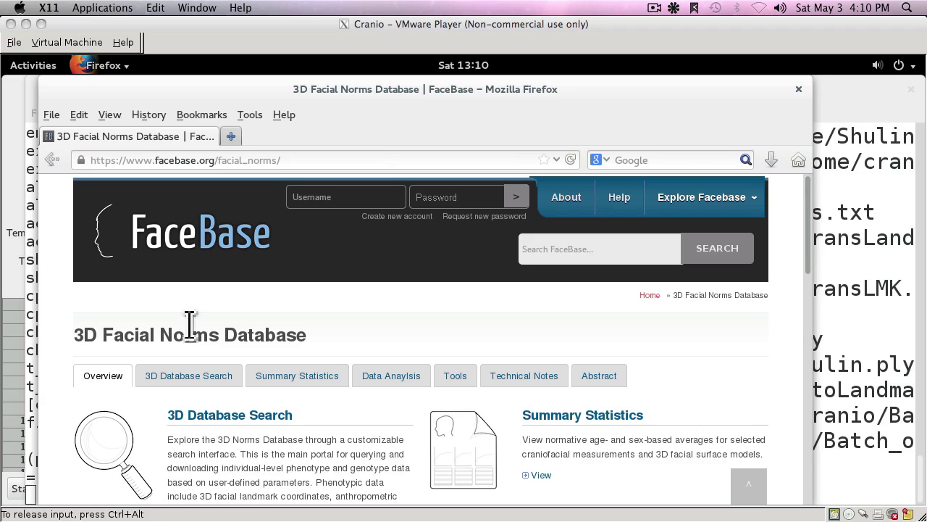
# Step: Open the Cranial Base Width page among the 3D Facial Measures in the summary statistics' Facial Measures
pyautogui.click(302, 377)
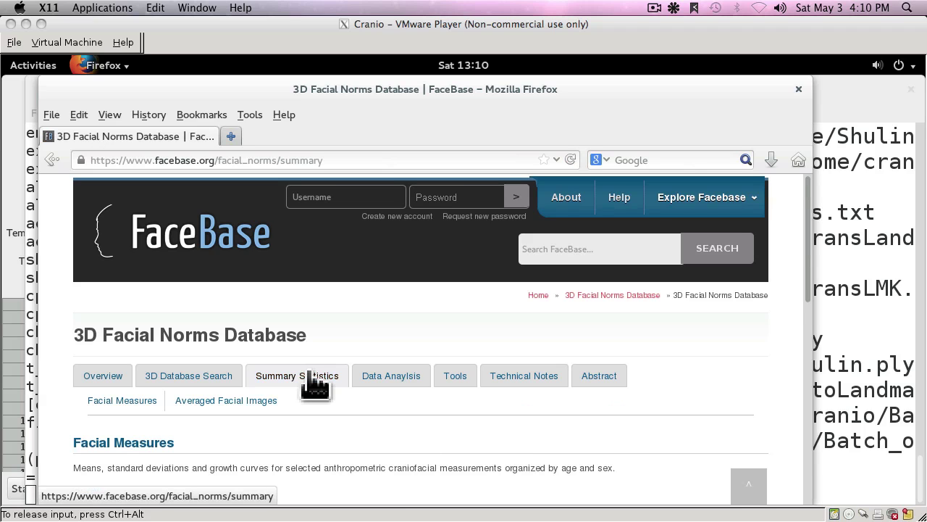
pyautogui.scroll(-4, 190, 440)
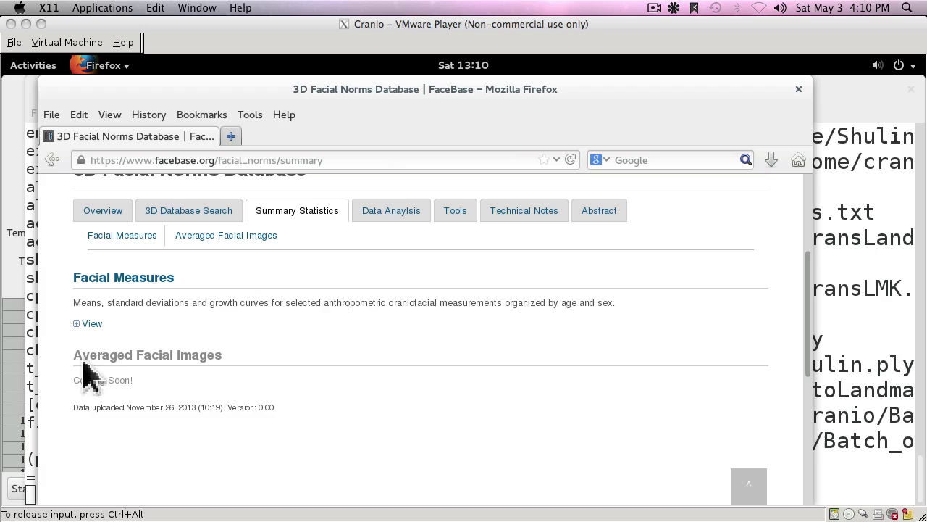
pyautogui.click(90, 323)
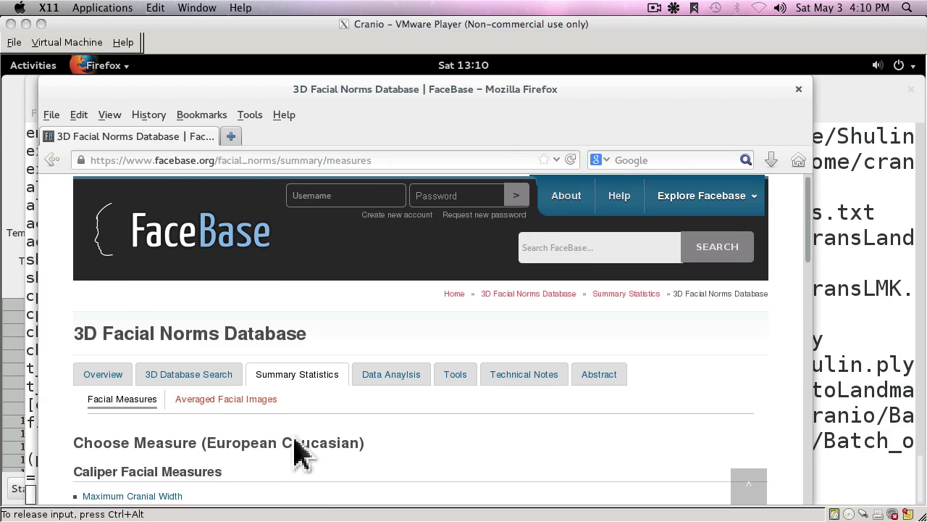
pyautogui.scroll(-3, 295, 451)
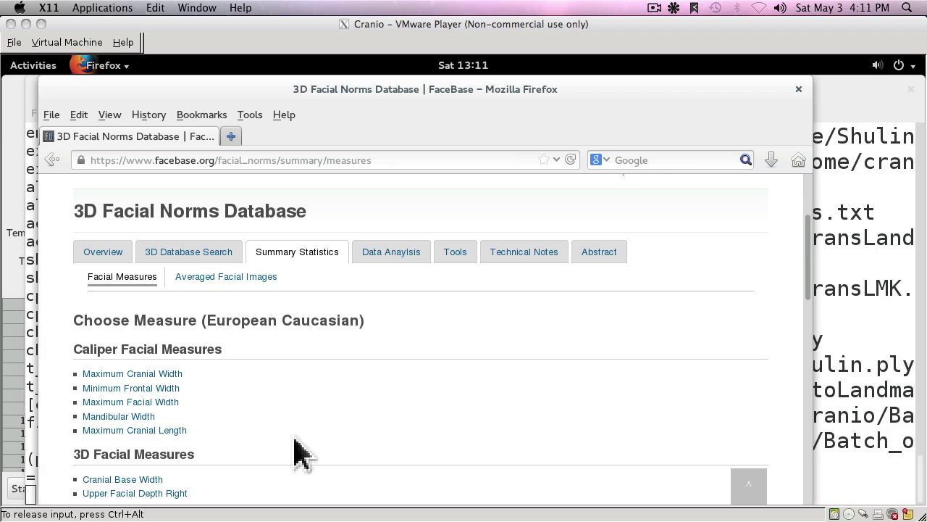
pyautogui.scroll(-2, 300, 452)
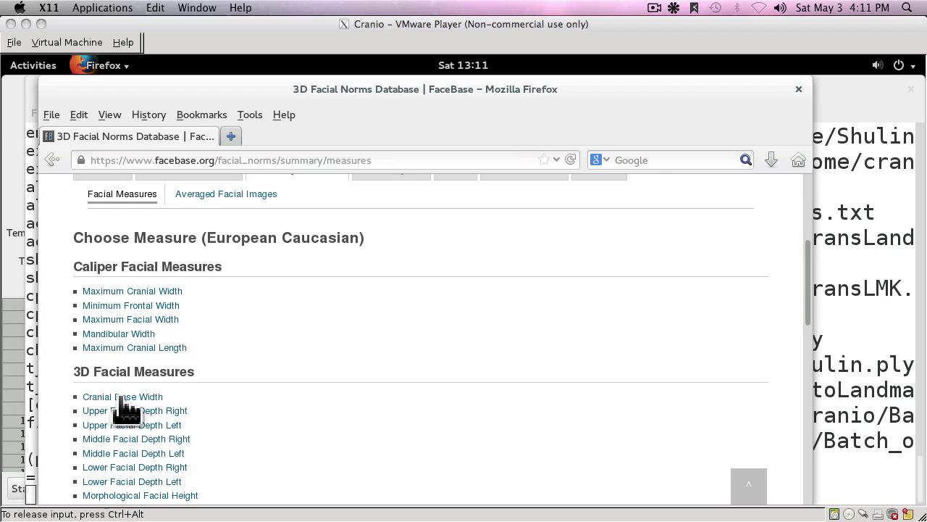
pyautogui.scroll(-3, 307, 438)
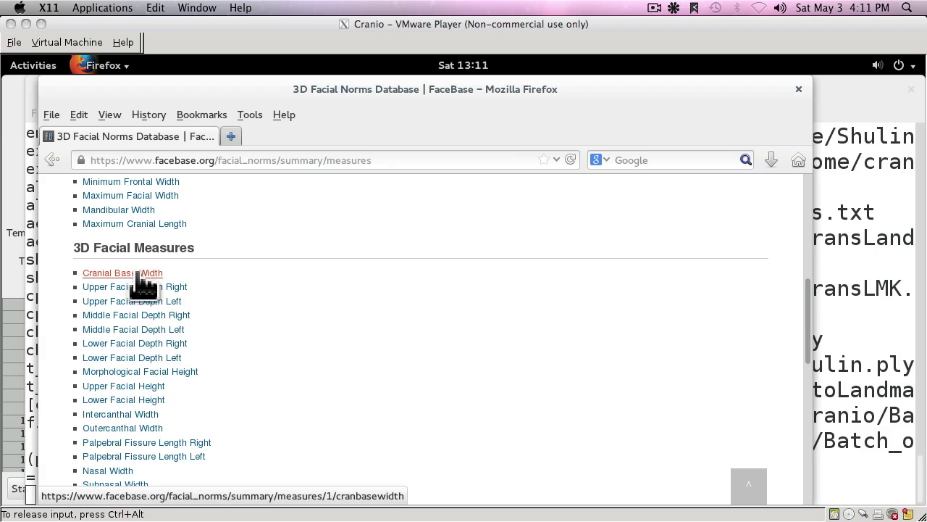
pyautogui.click(138, 275)
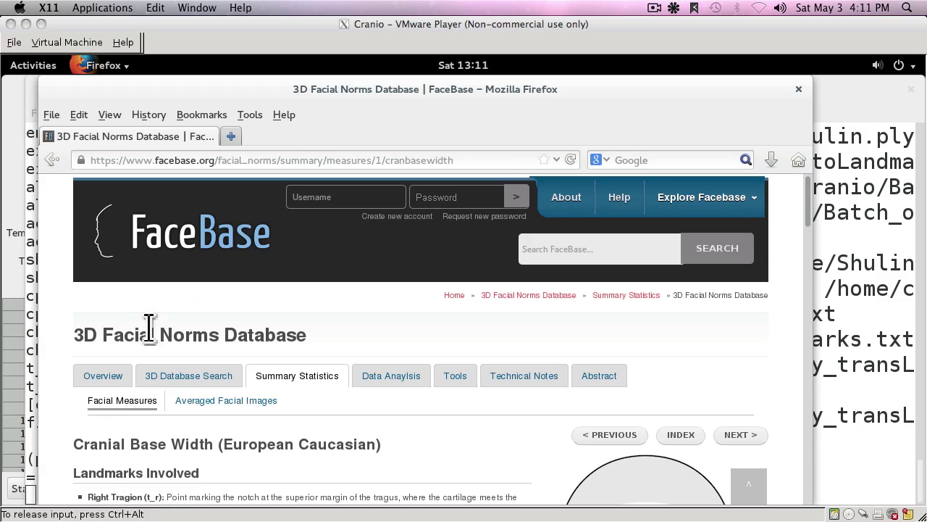
# Step: Read the Landmarks Involved section for Cranial Base Width, highlighting the Right and Left Tragion entries and clearing the highlight
pyautogui.scroll(-7, 105, 370)
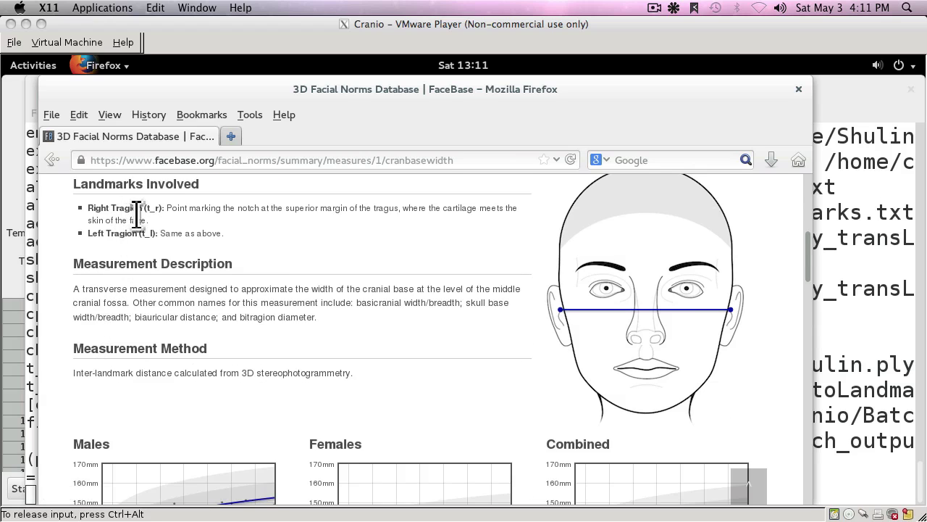
pyautogui.moveTo(80, 210); pyautogui.dragTo(213, 236)
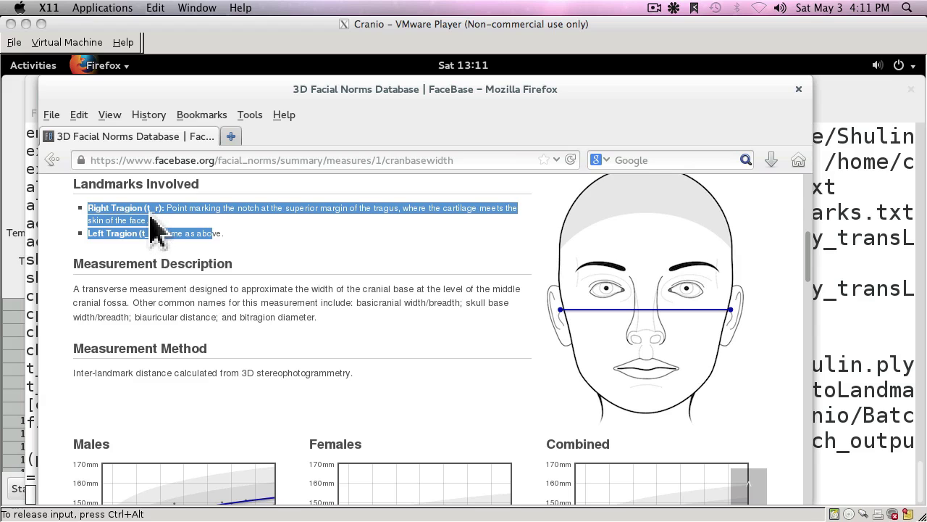
pyautogui.click(150, 217)
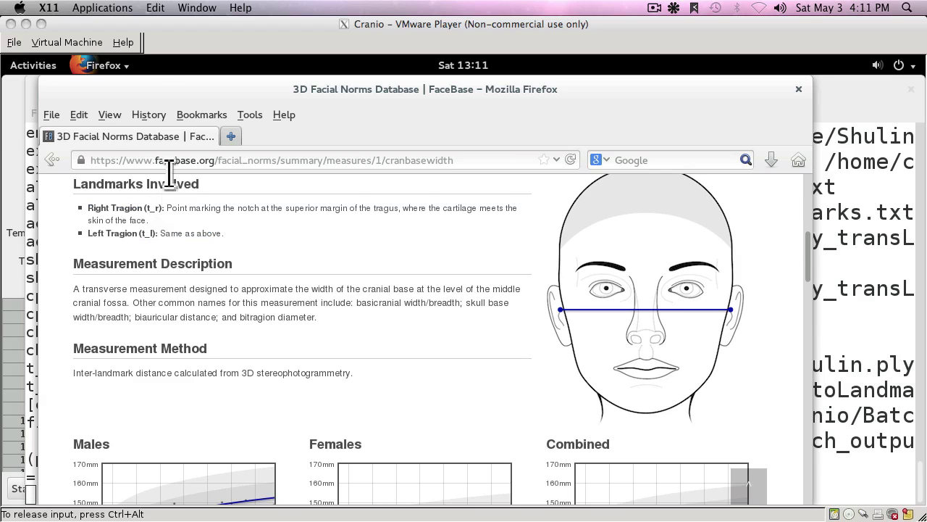
# Step: Move the browser aside and compare the t_l and t_r entries in the terminal's landmark output with the page's landmark names
pyautogui.moveTo(156, 87); pyautogui.dragTo(222, 97)
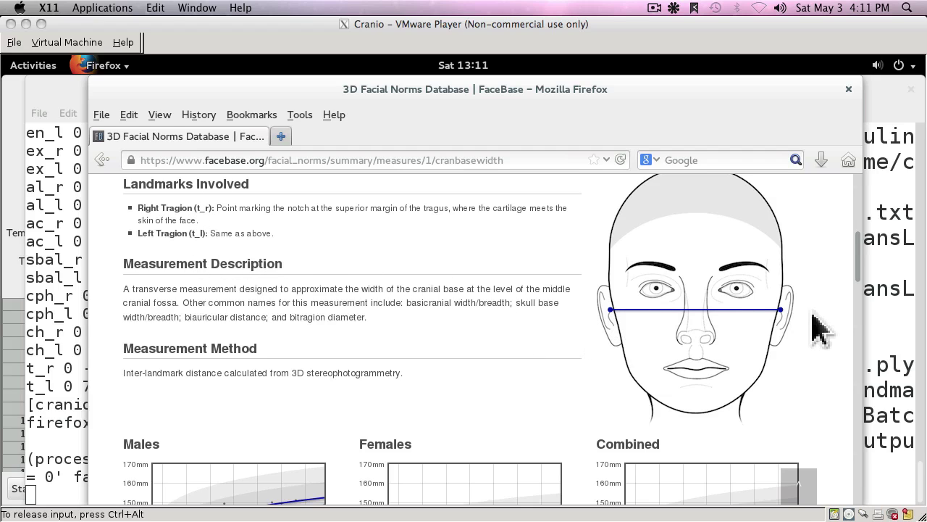
pyautogui.click(54, 385)
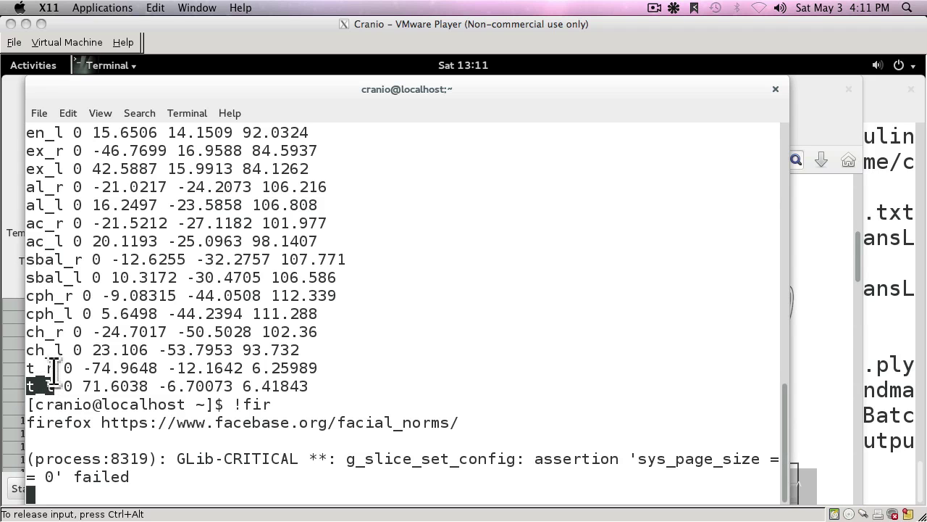
pyautogui.doubleClick(28, 368)
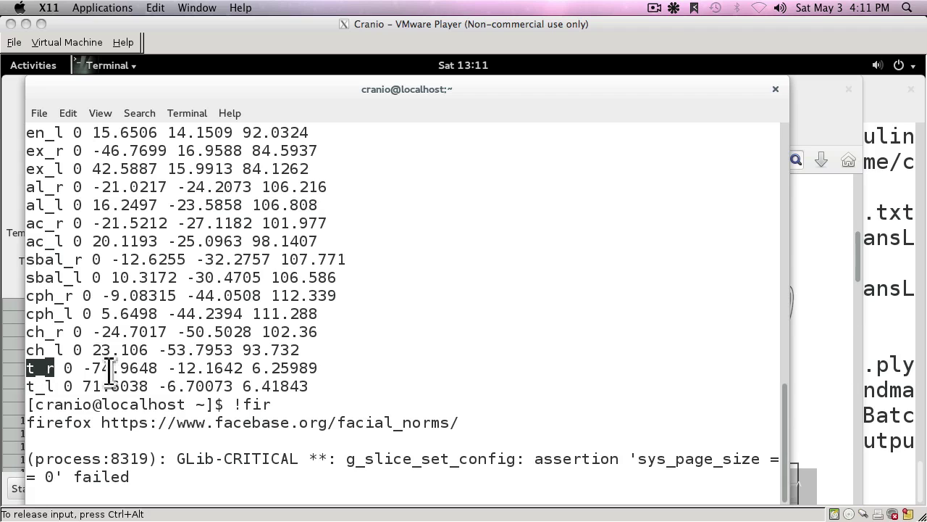
pyautogui.click(826, 250)
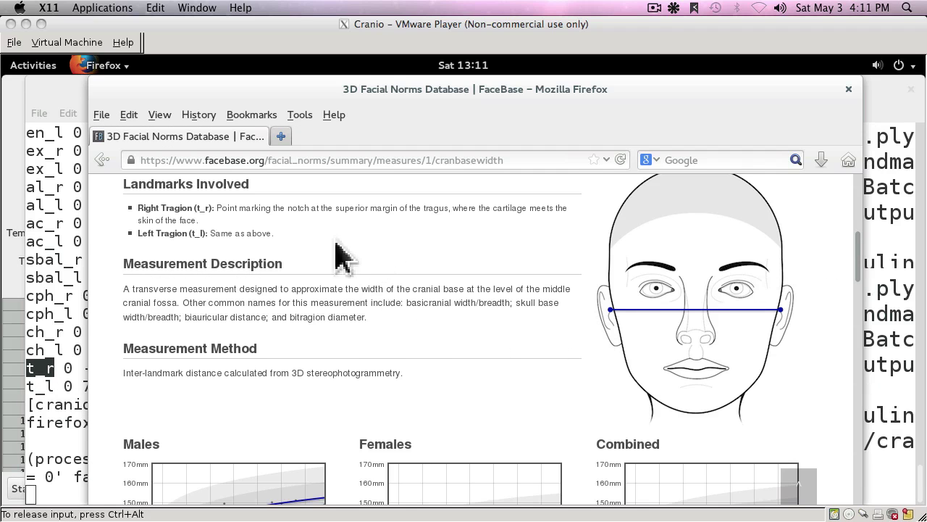
# Step: Review the terminal's landmark list and the LandmarkGUI batch progress, and return to Firefox
pyautogui.click(72, 243)
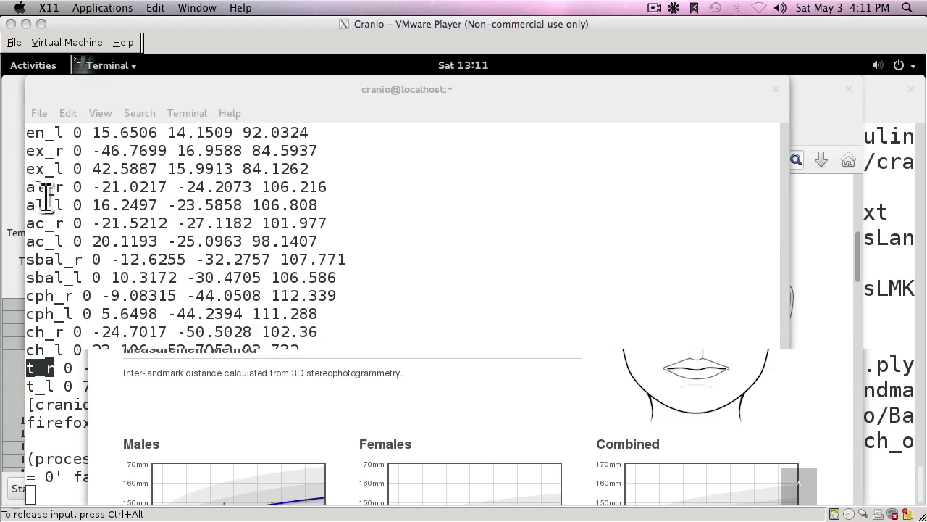
pyautogui.click(81, 242)
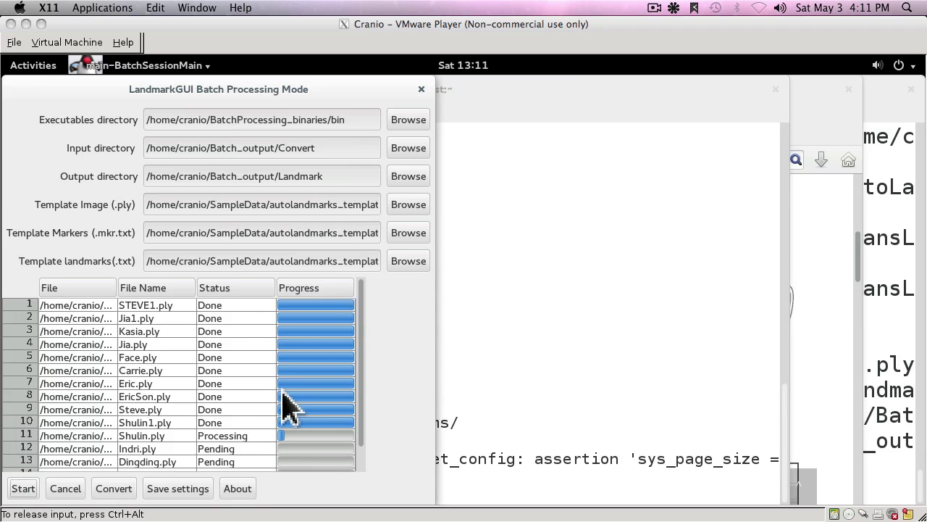
pyautogui.click(490, 251)
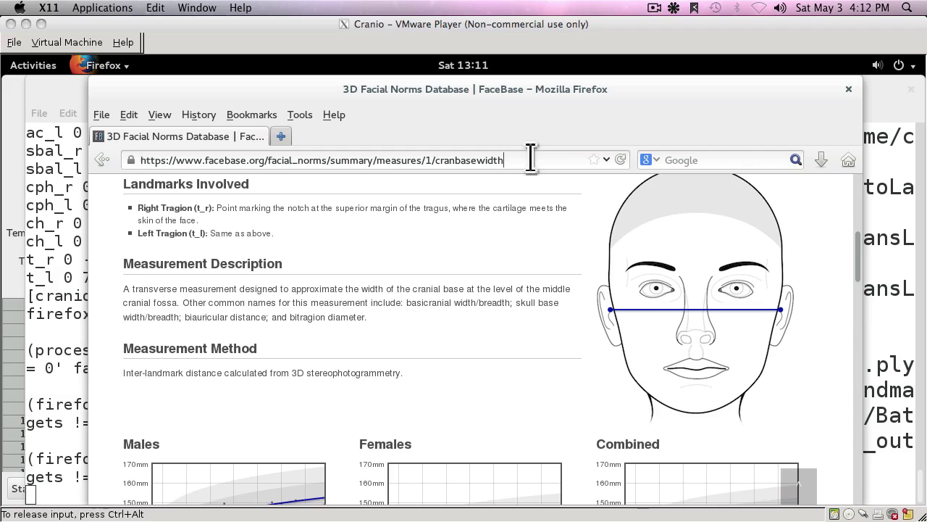
# Step: Go to the CranioGUI Demo page at craniolin.cs.washington.edu/craniogui.php using the address suggestions for "cr"
pyautogui.click(530, 159)
pyautogui.click(530, 159)
pyautogui.click(530, 160)
pyautogui.write('c')
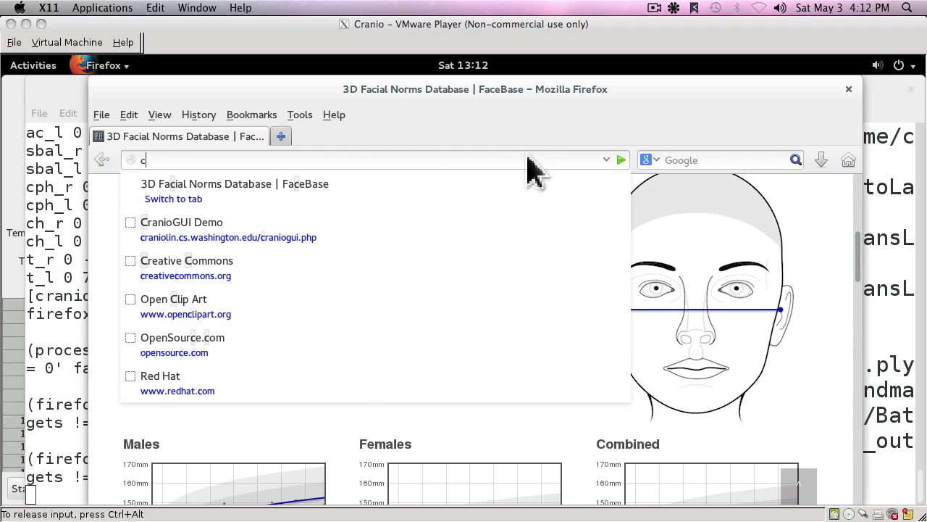
pyautogui.write('r')
pyautogui.press('Down')
pyautogui.press('Down')
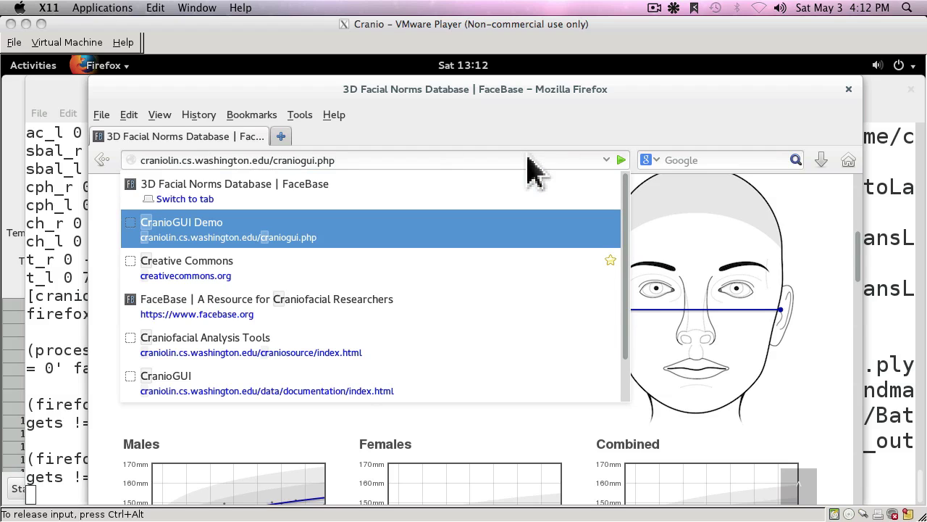
pyautogui.press('Return')
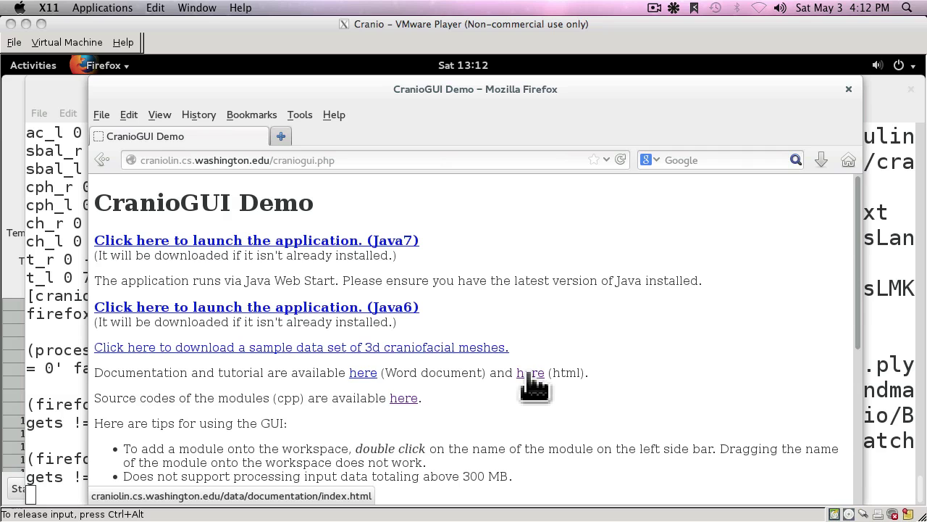
# Step: View the HTML documentation linked from the CranioGUI Demo page, go back, and open the source codes page for the modules
pyautogui.click(528, 374)
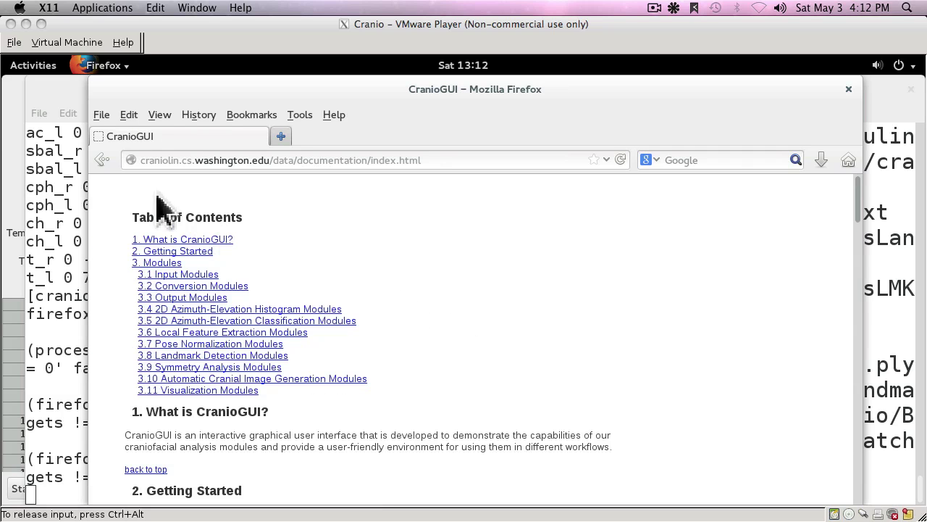
pyautogui.click(102, 161)
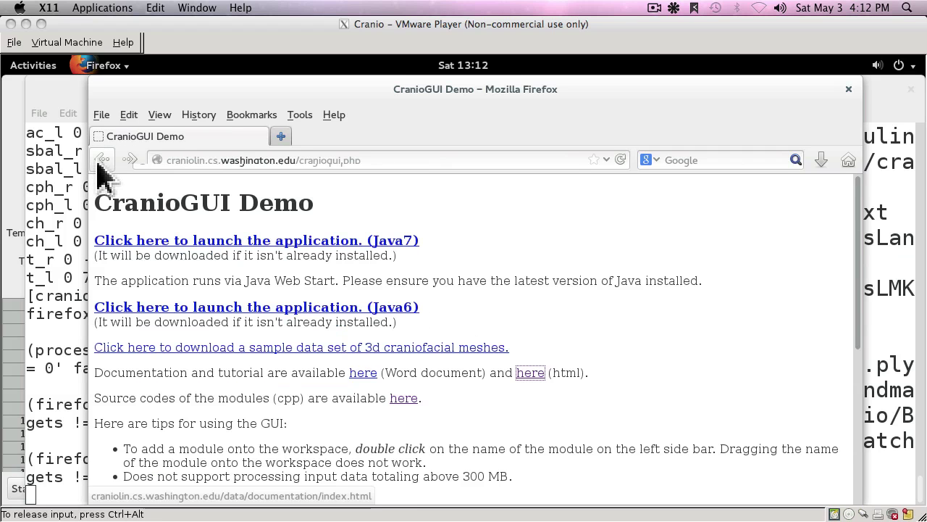
pyautogui.click(402, 400)
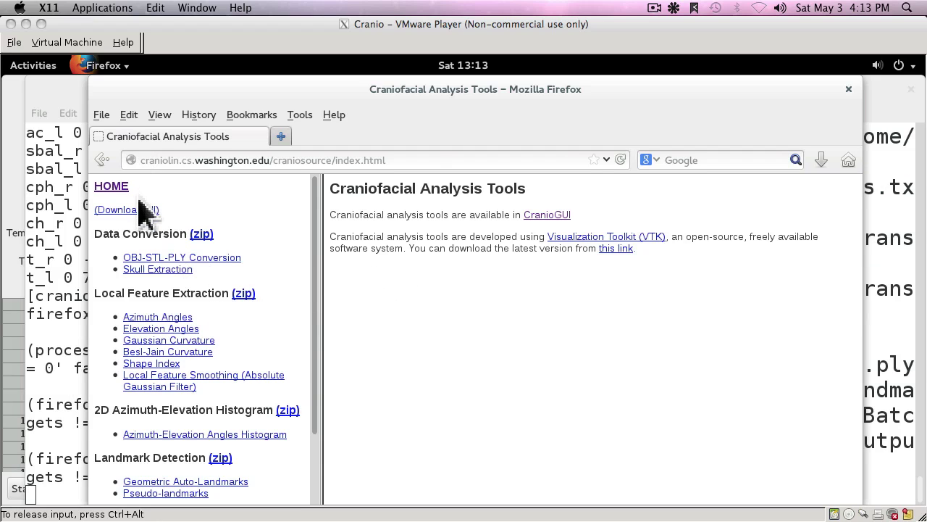
# Step: Close Firefox and check the progress of the remaining files in the LandmarkGUI batch window down to Sarah.ply
pyautogui.click(849, 90)
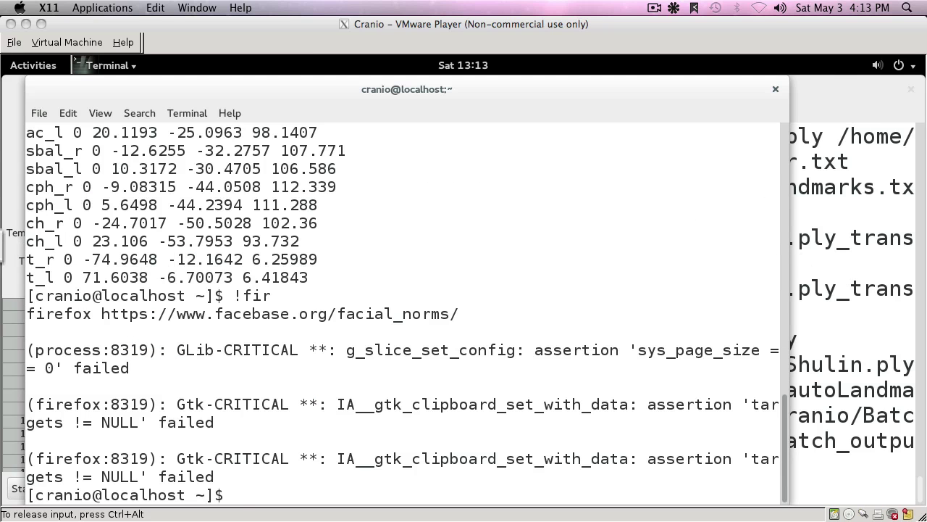
pyautogui.click(10, 88)
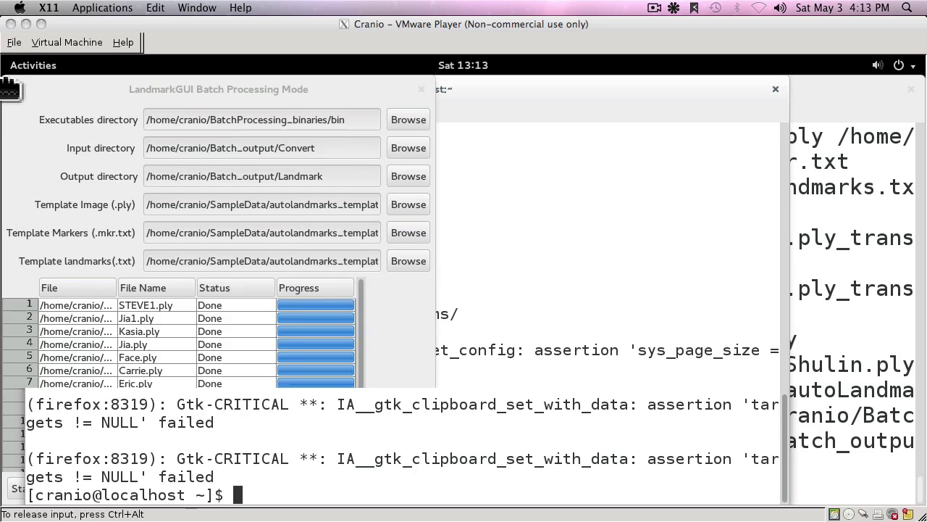
pyautogui.scroll(-1, 310, 393)
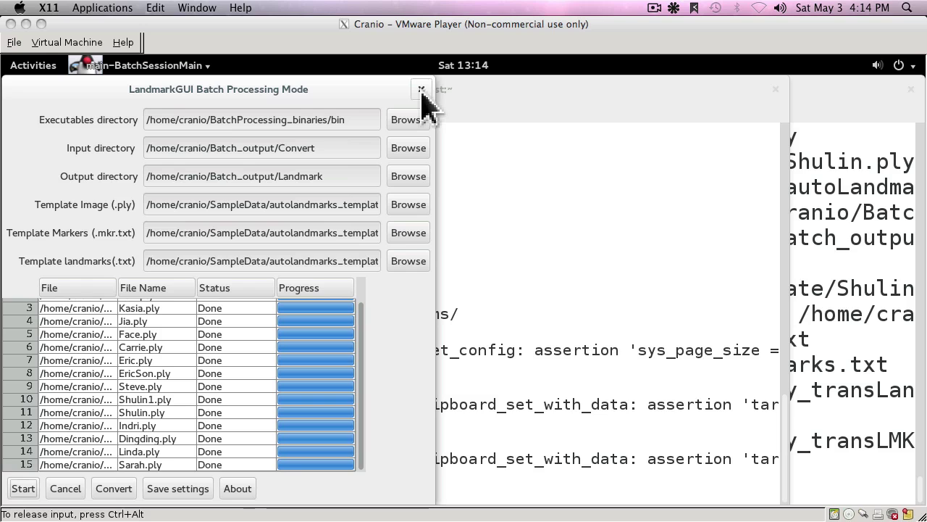
# Step: Close the LandmarkGUI batch window and launch CranioGUI from the terminal with java -jar CranioGUI.jar
pyautogui.click(422, 90)
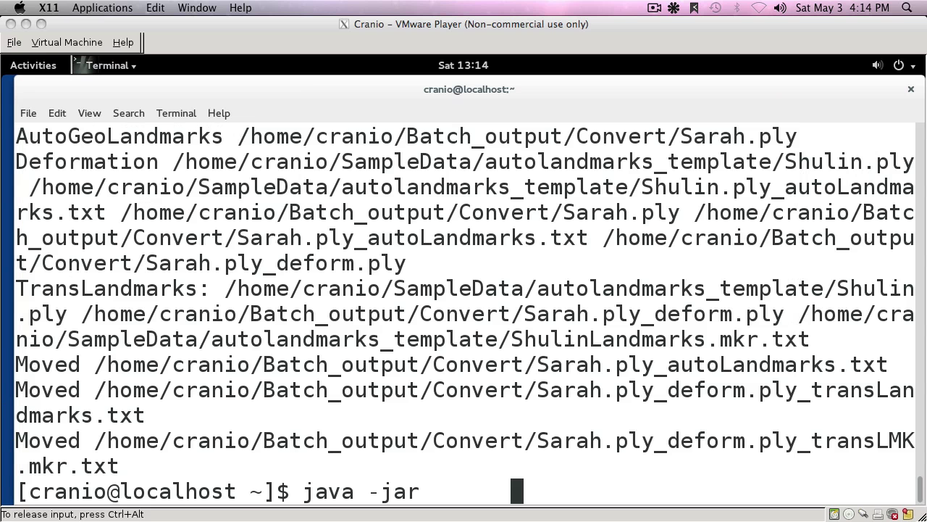
pyautogui.write('CranioGUI')
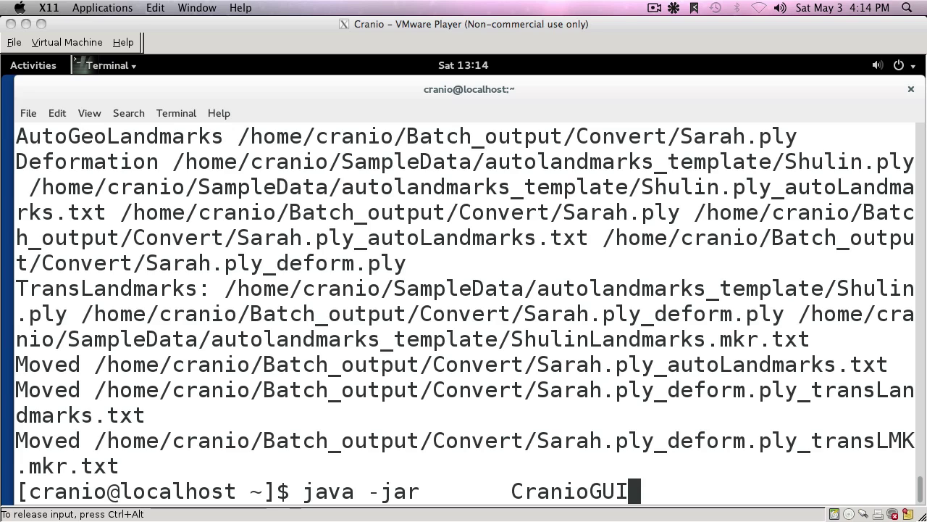
pyautogui.write('.jar')
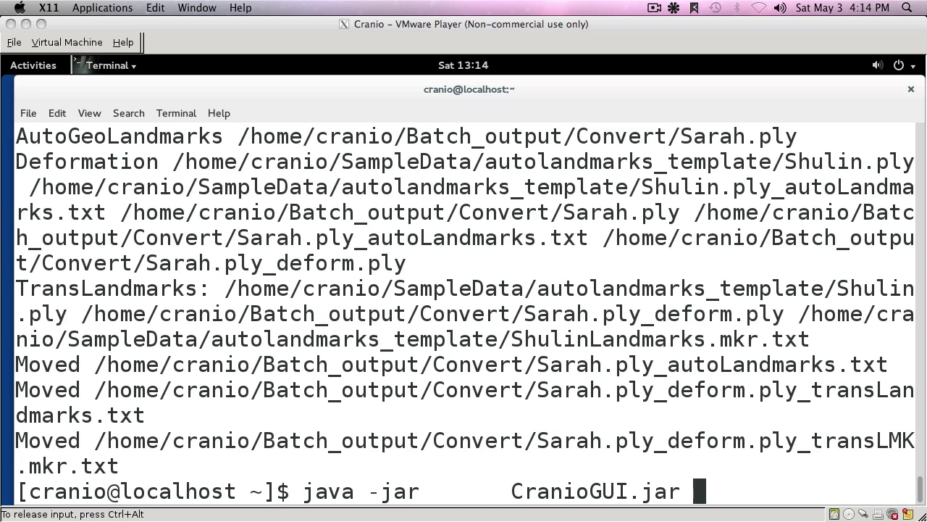
pyautogui.press('Return')
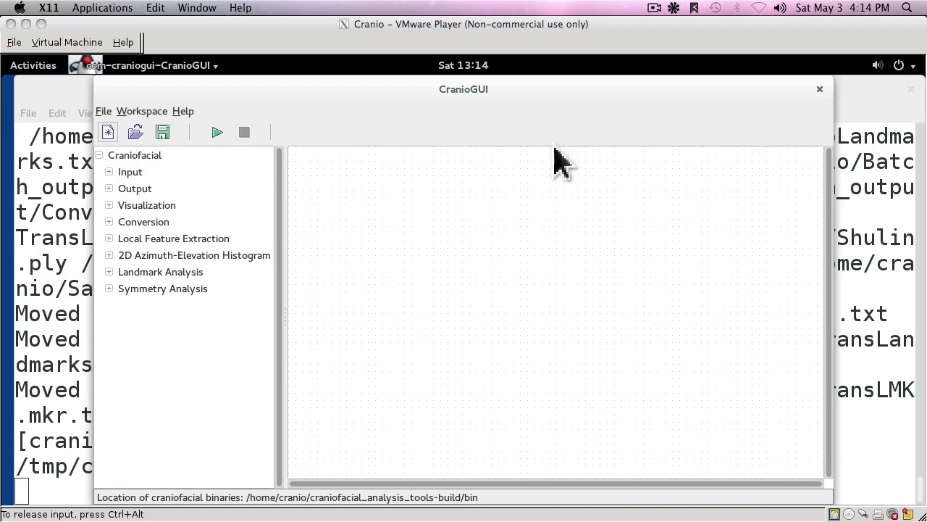
# Step: Add a PLY Reader module, place it near the workspace's upper-left corner, and add a TXT Reader module
pyautogui.click(108, 172)
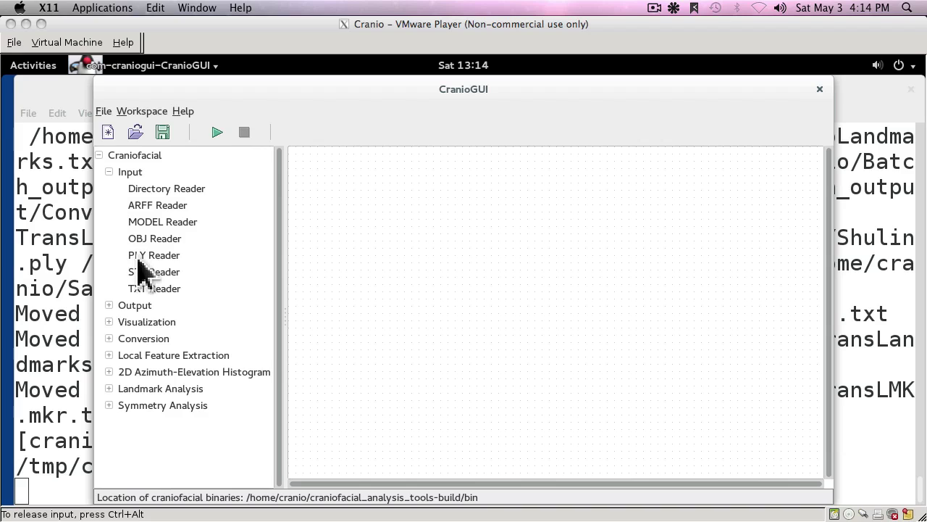
pyautogui.doubleClick(143, 260)
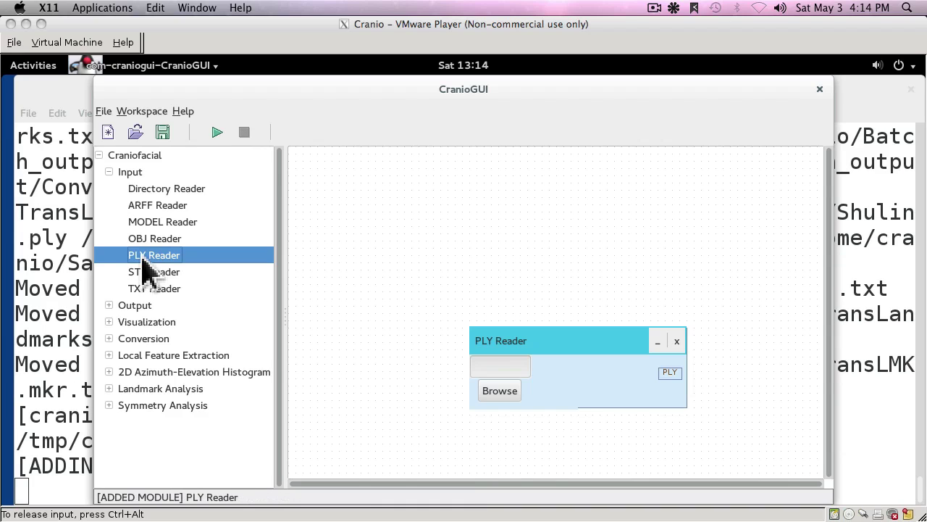
pyautogui.moveTo(539, 339); pyautogui.dragTo(360, 187)
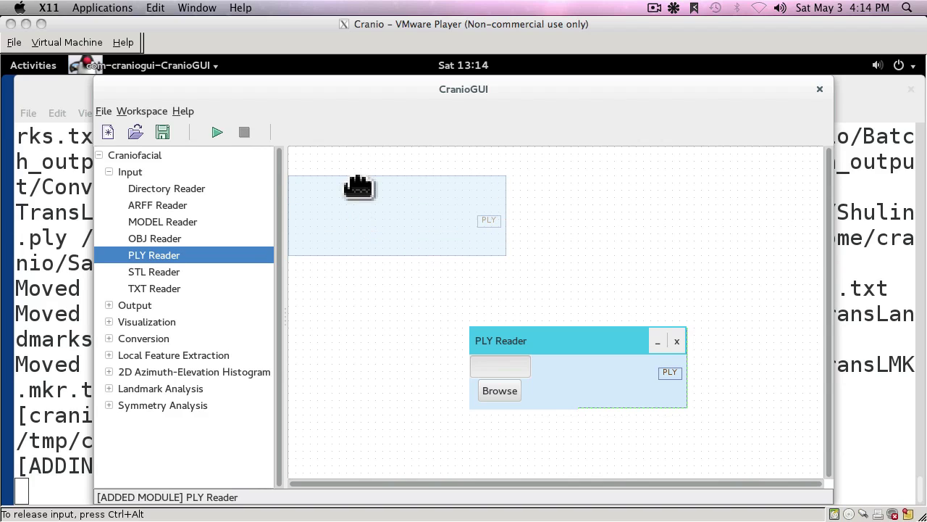
pyautogui.doubleClick(152, 290)
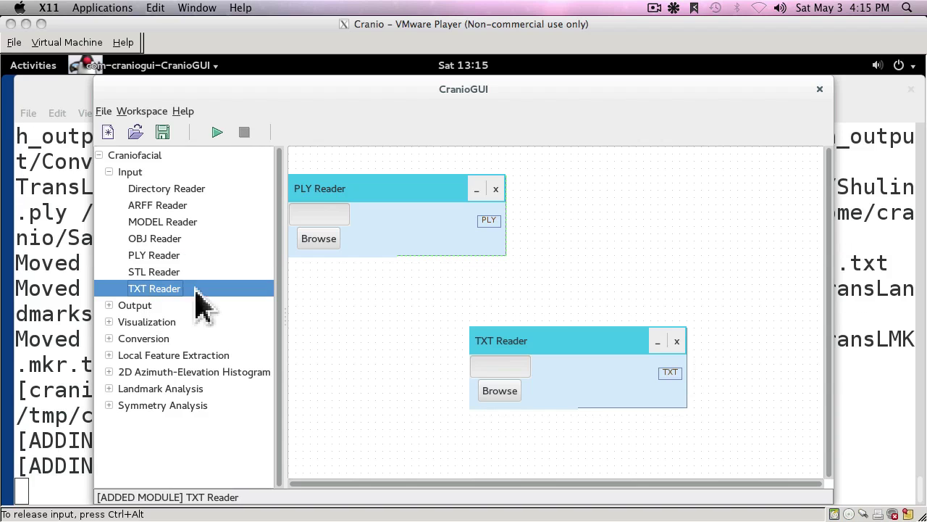
# Step: Place the TXT Reader beneath the PLY Reader and load Carrie.ply from Batch_output/Convert into the PLY Reader
pyautogui.moveTo(568, 341); pyautogui.dragTo(365, 311)
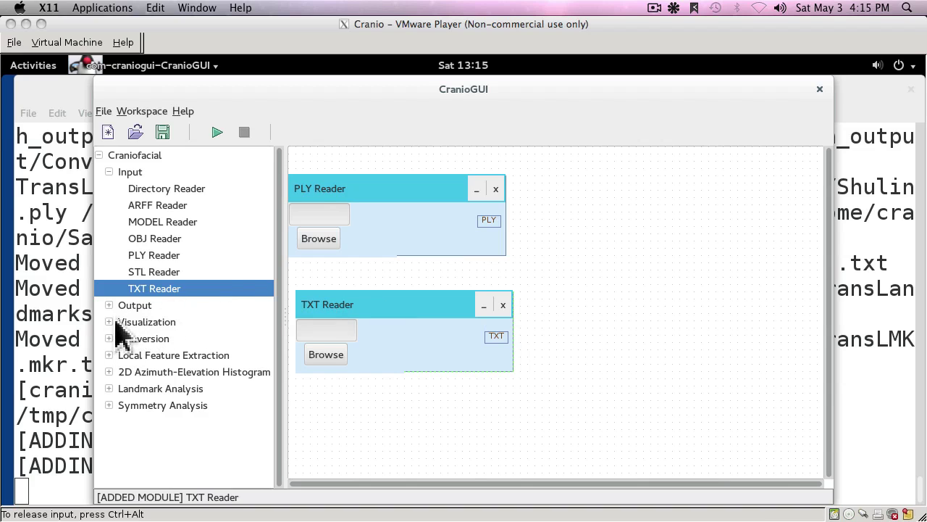
pyautogui.click(319, 242)
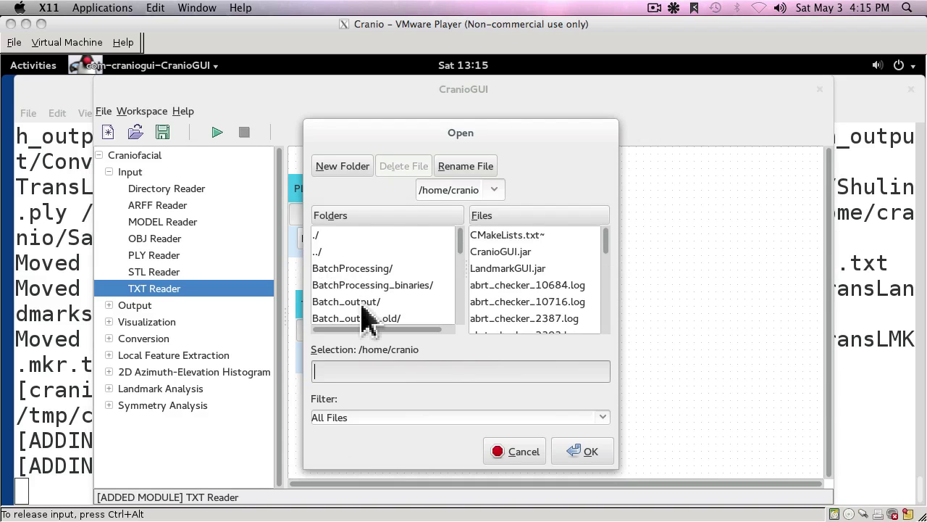
pyautogui.doubleClick(355, 301)
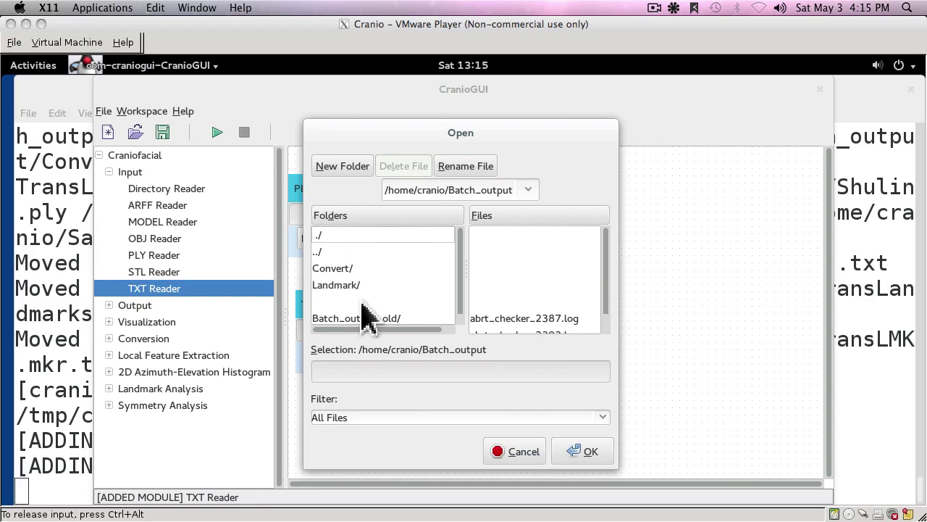
pyautogui.doubleClick(337, 269)
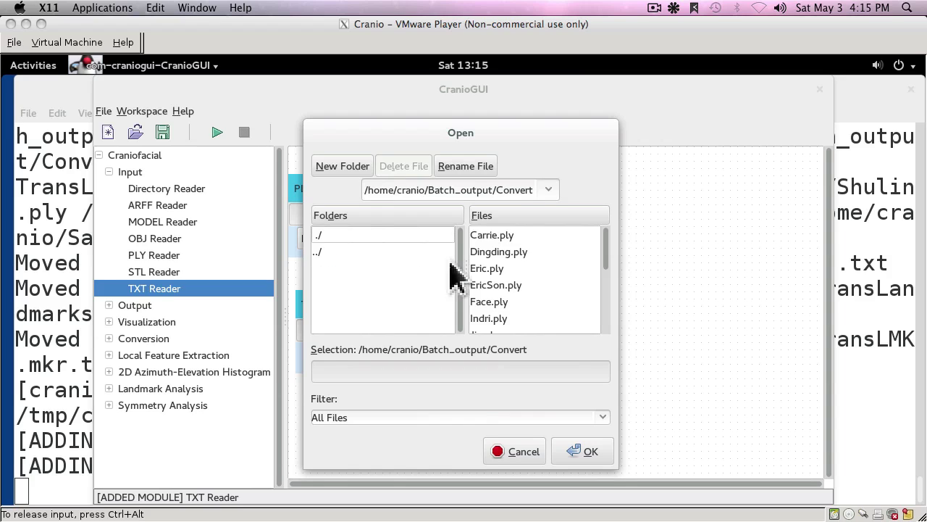
pyautogui.click(492, 235)
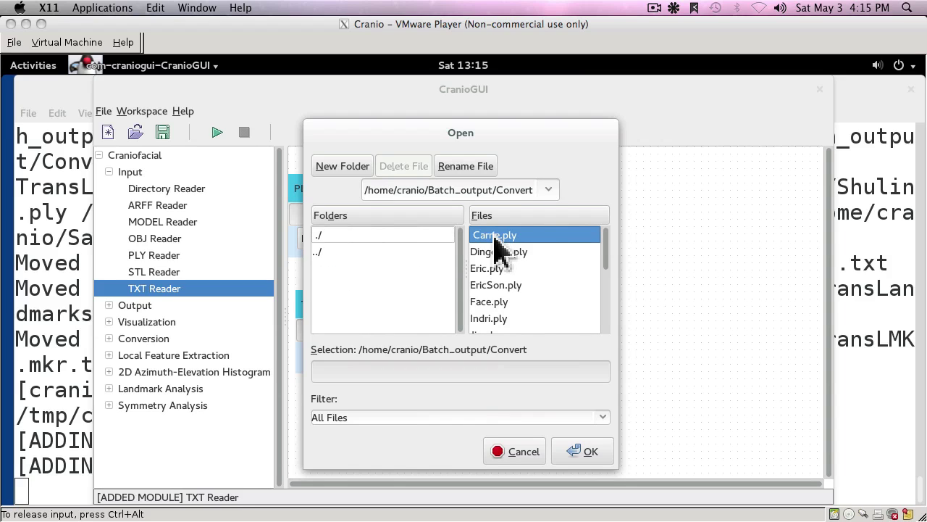
pyautogui.click(591, 449)
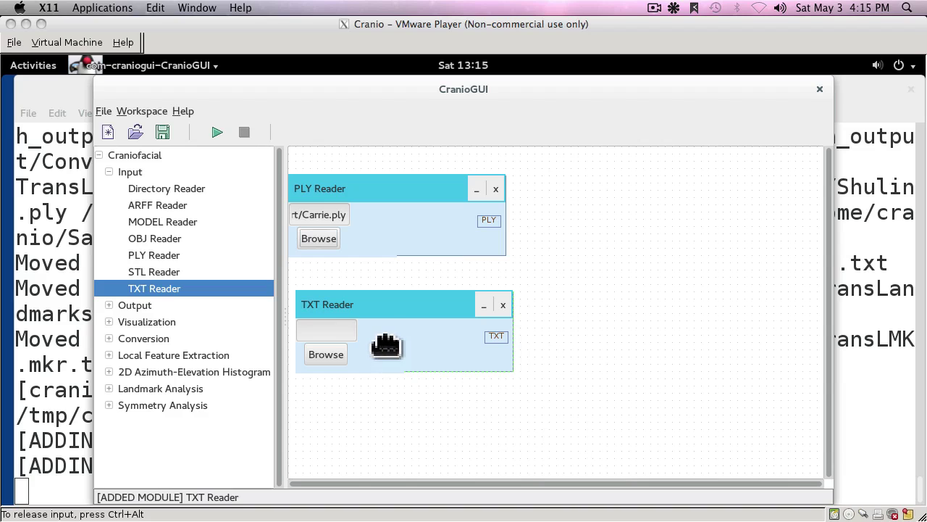
# Step: Load Carrie.ply_autoLandmarks.txt from Batch_output/Landmark into the TXT Reader
pyautogui.click(331, 357)
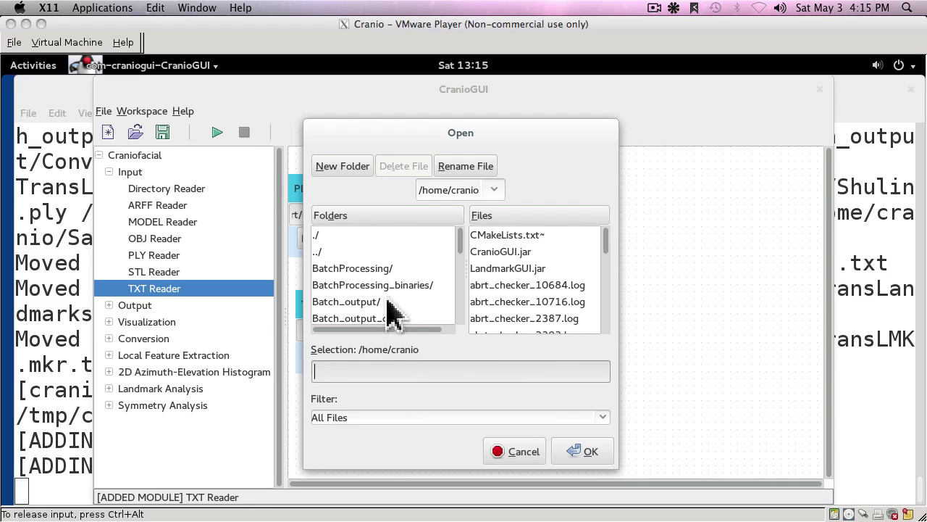
pyautogui.doubleClick(350, 302)
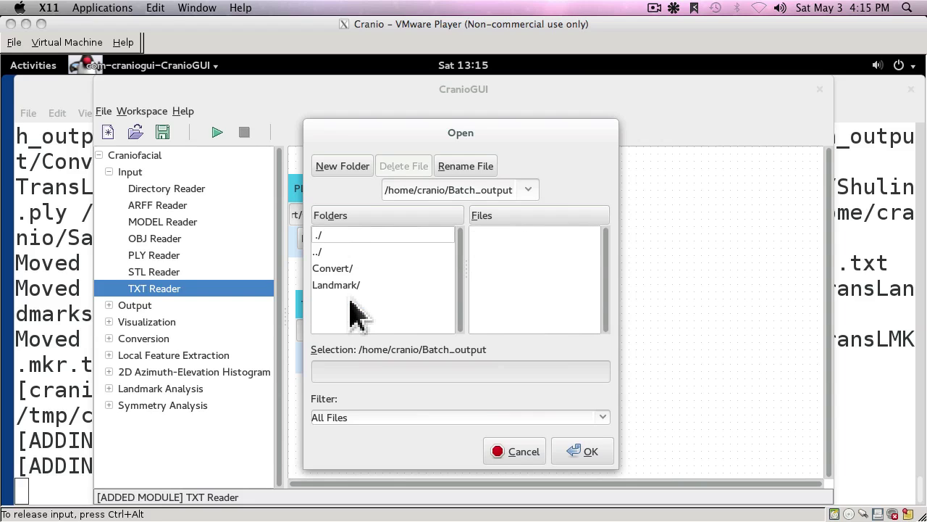
pyautogui.doubleClick(341, 286)
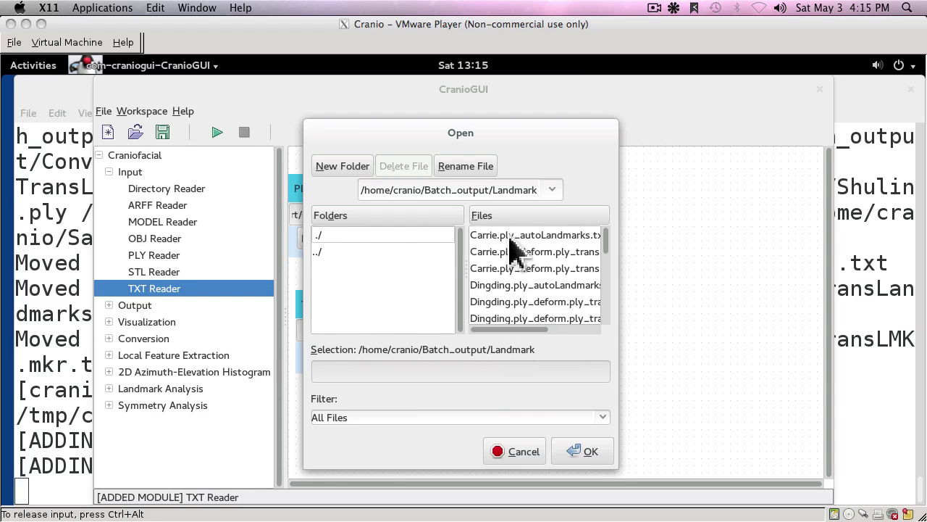
pyautogui.doubleClick(555, 236)
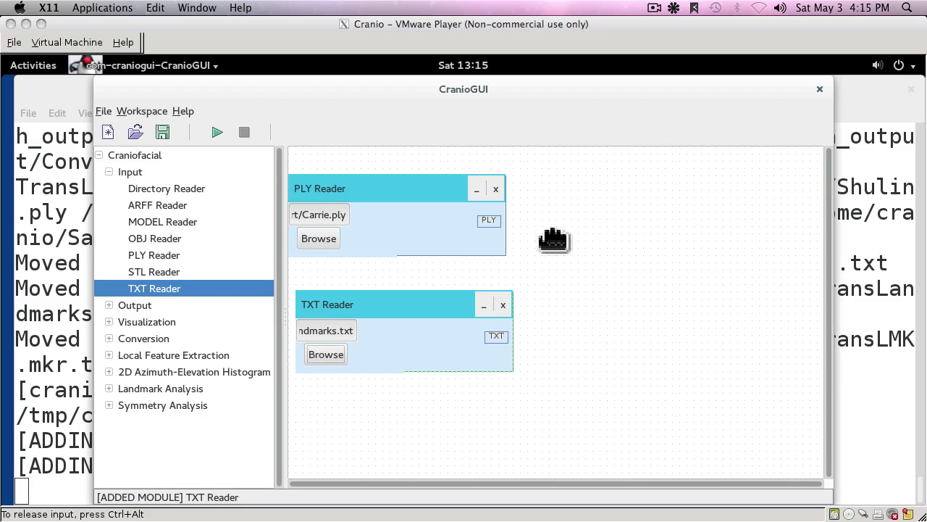
# Step: Add a PLY Visualizer with Landmarks module from the Visualization group and place it to the right of the two readers
pyautogui.click(108, 322)
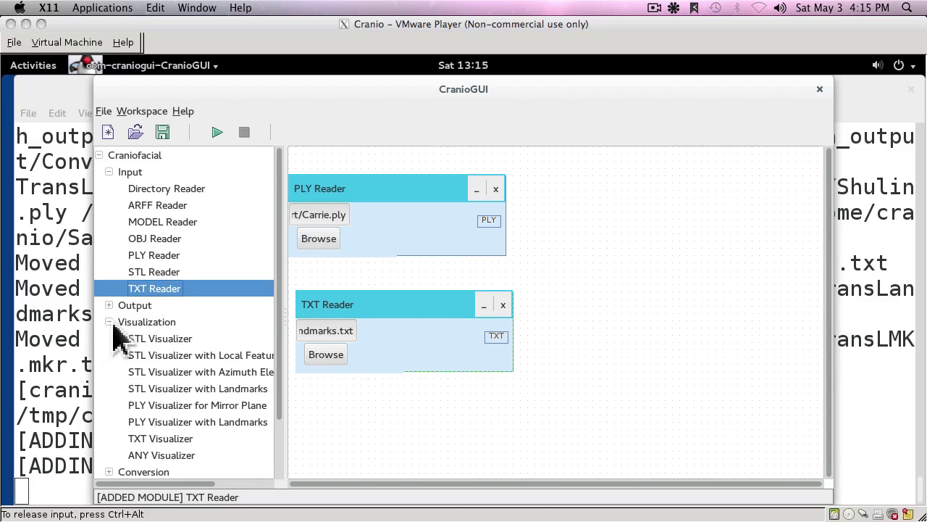
pyautogui.click(172, 425)
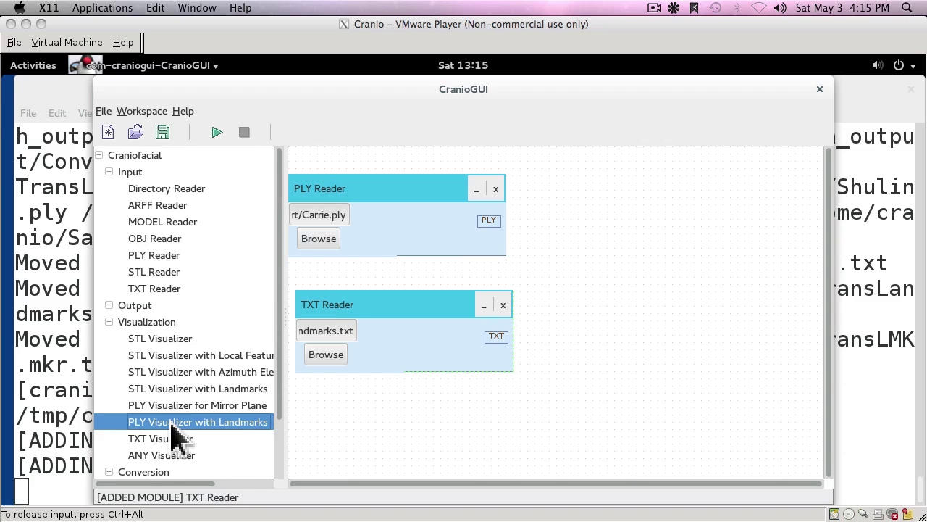
pyautogui.doubleClick(179, 432)
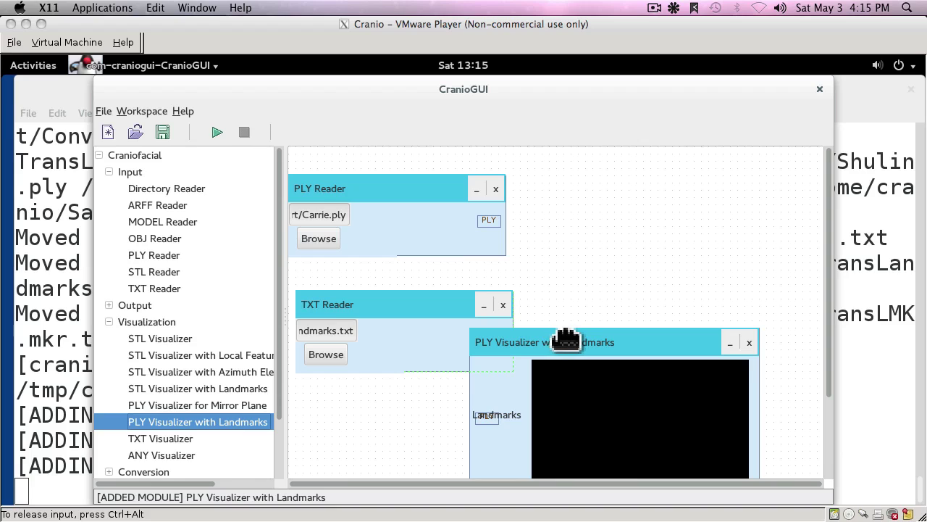
pyautogui.moveTo(567, 341); pyautogui.dragTo(627, 210)
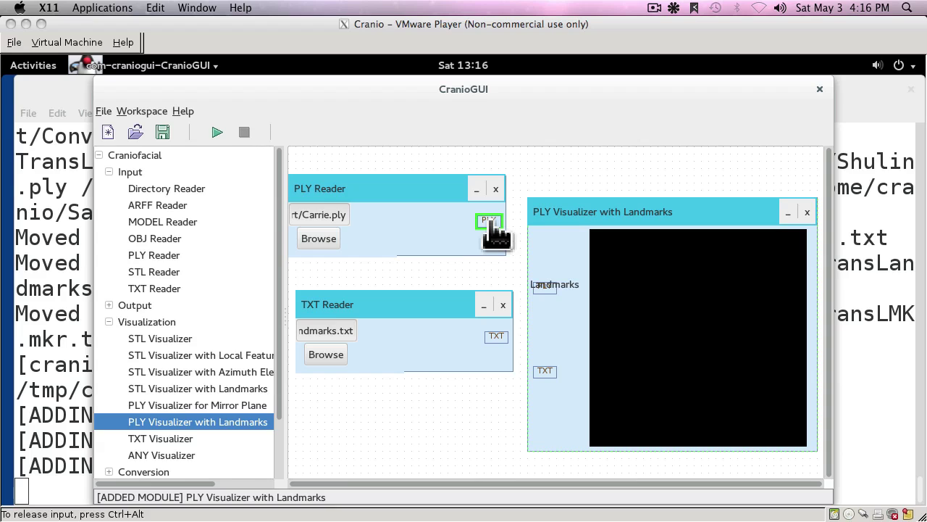
# Step: Connect the PLY Reader's PLY output to the PLY input of the PLY Visualizer with Landmarks
pyautogui.moveTo(495, 233); pyautogui.dragTo(546, 292)
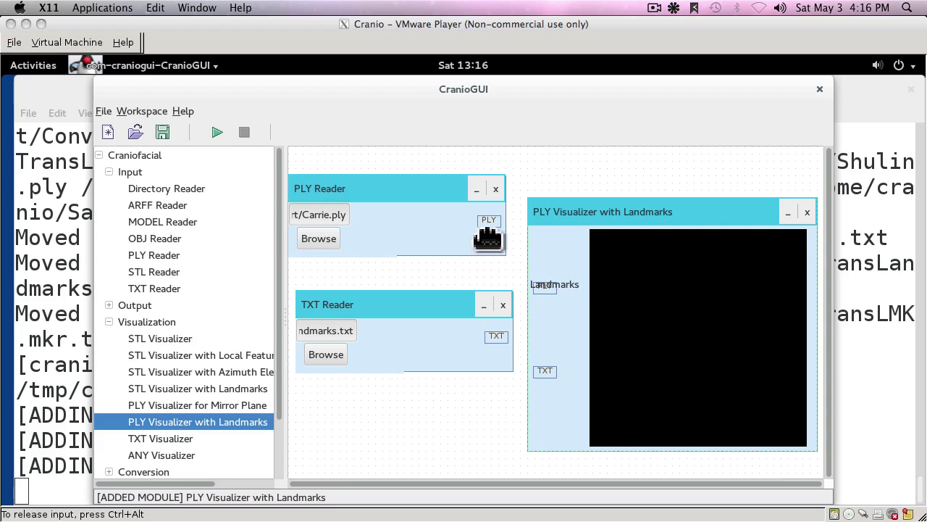
pyautogui.moveTo(486, 222); pyautogui.dragTo(485, 223)
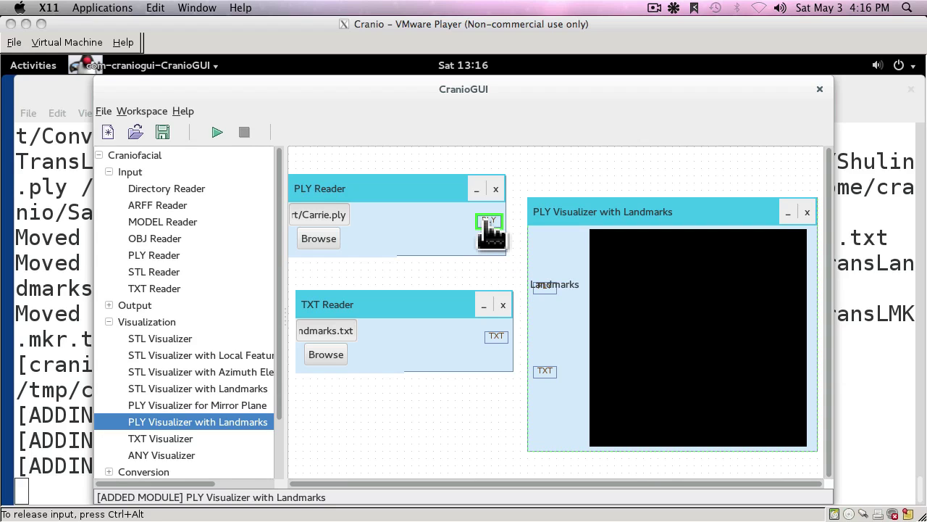
pyautogui.moveTo(485, 222); pyautogui.dragTo(547, 290)
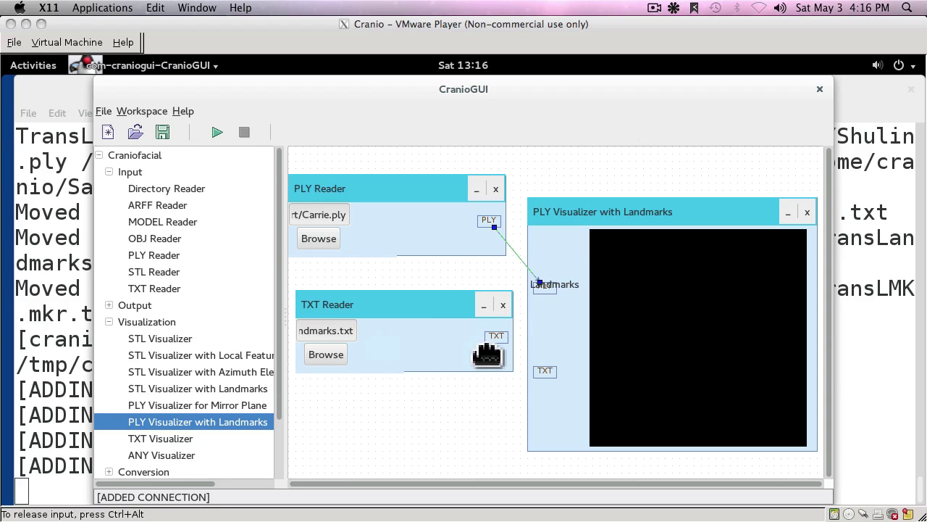
# Step: Move the TXT Reader lower in the workspace and connect its TXT output to the visualizer's TXT input
pyautogui.moveTo(495, 338); pyautogui.dragTo(495, 338)
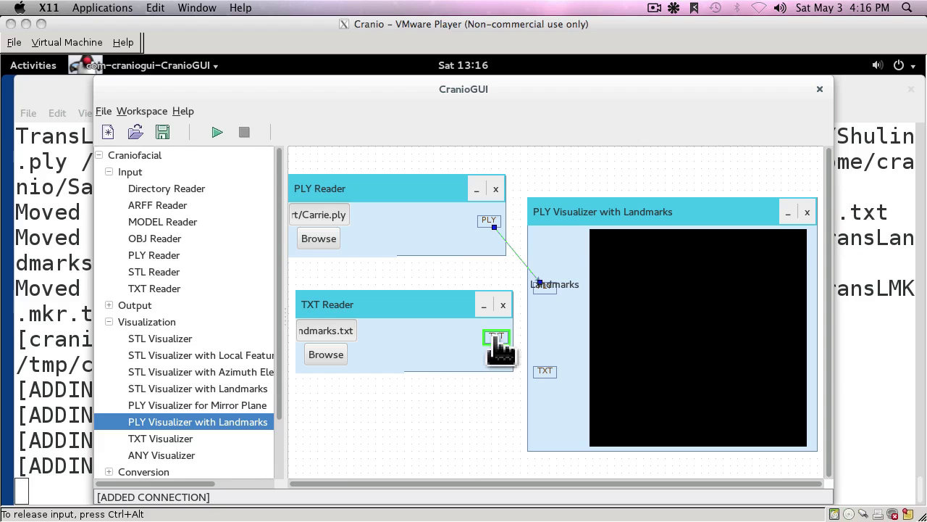
pyautogui.moveTo(495, 339); pyautogui.dragTo(545, 374)
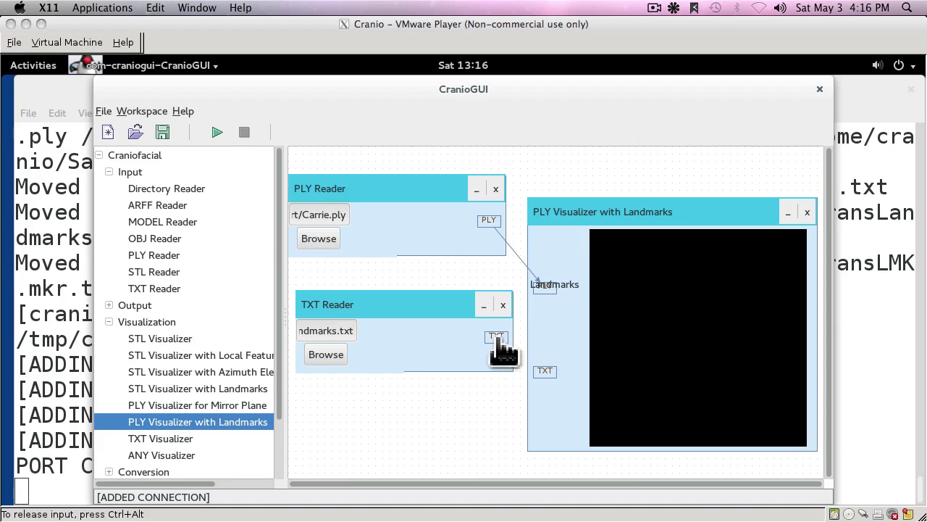
pyautogui.moveTo(497, 339); pyautogui.dragTo(549, 374)
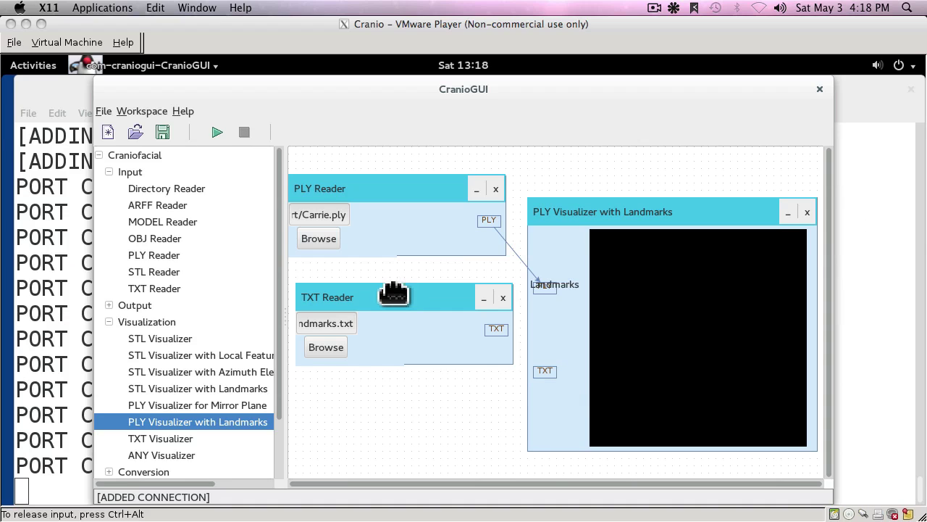
pyautogui.moveTo(396, 378); pyautogui.dragTo(395, 399)
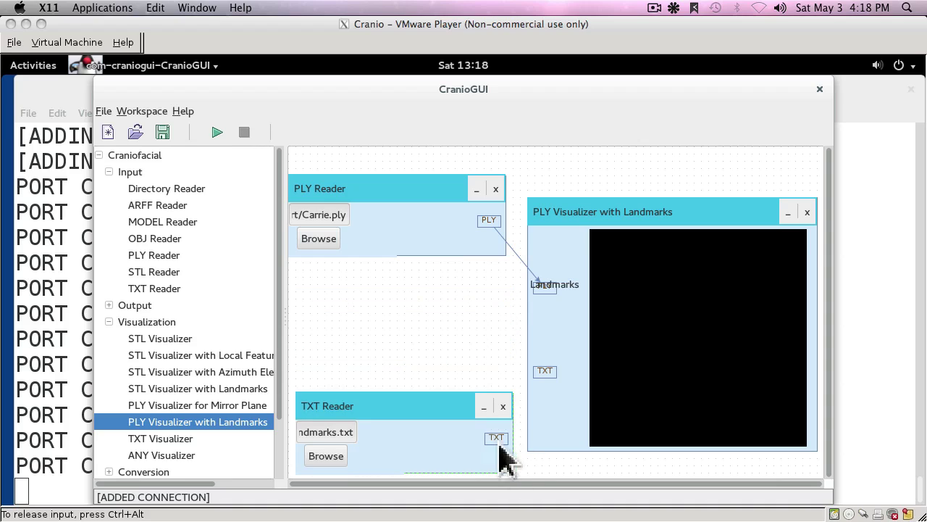
pyautogui.moveTo(496, 438); pyautogui.dragTo(541, 370)
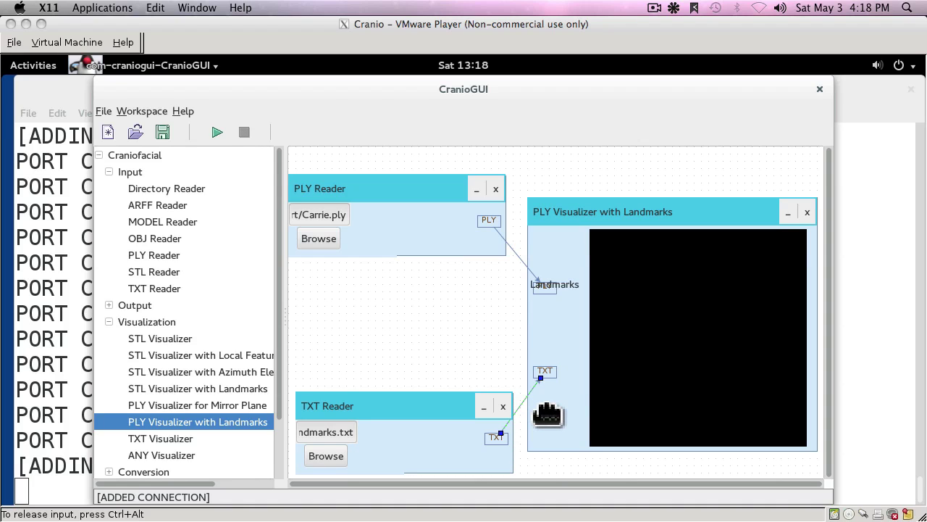
# Step: Run the workflow and try to rotate the rendered face with its landmarks in the visualizer
pyautogui.click(216, 132)
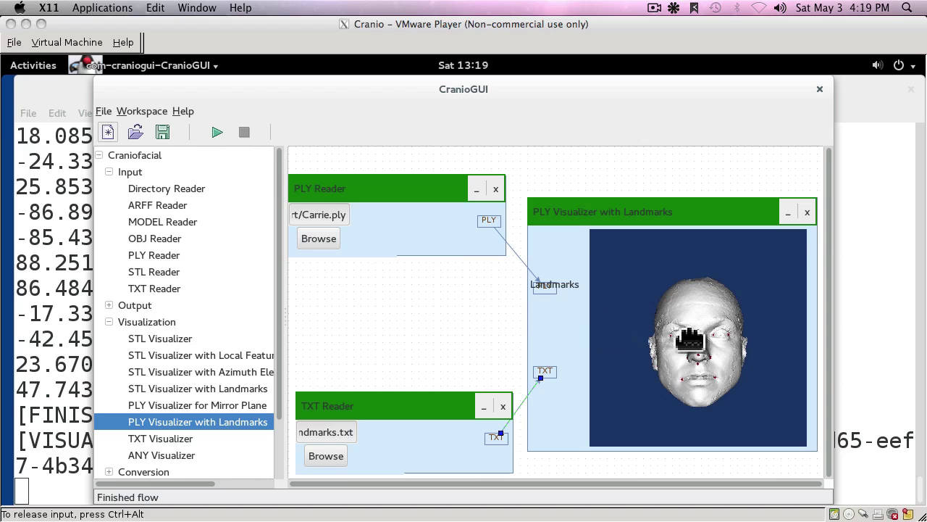
pyautogui.moveTo(691, 341); pyautogui.dragTo(659, 366)
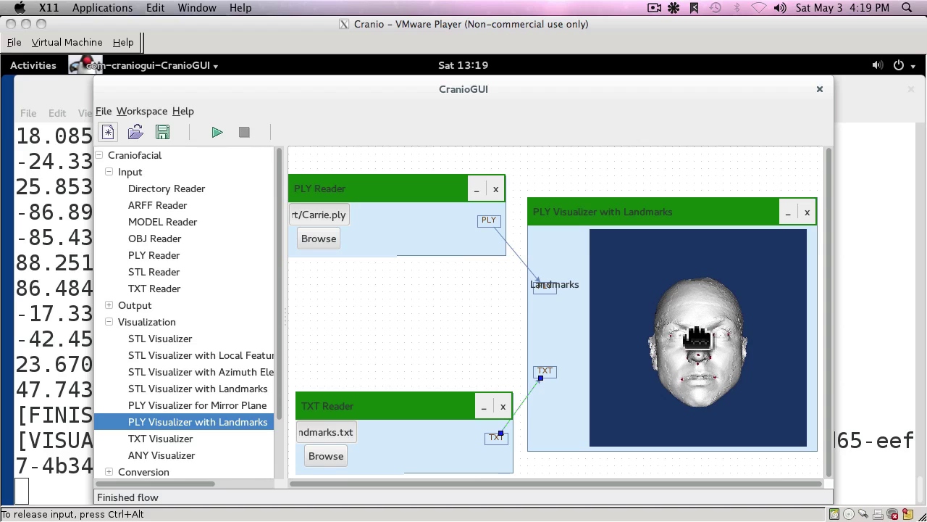
pyautogui.moveTo(697, 335); pyautogui.dragTo(587, 351)
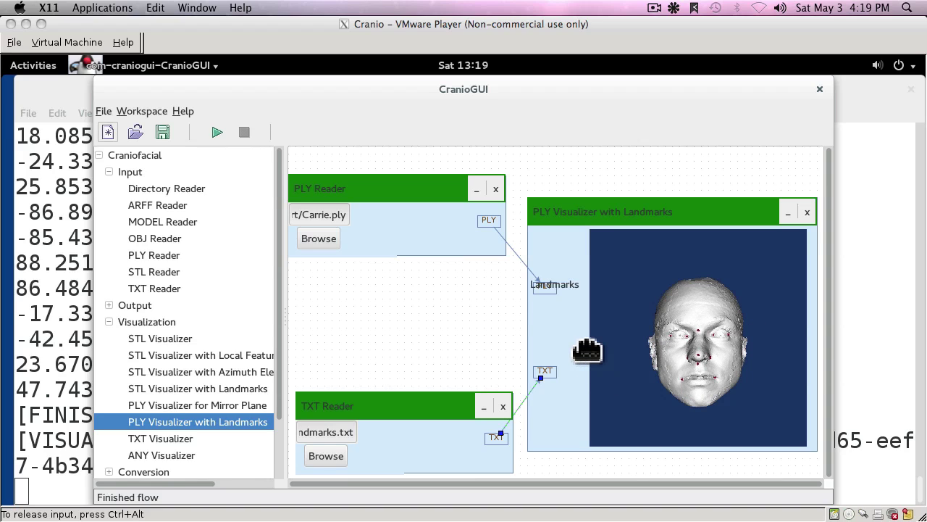